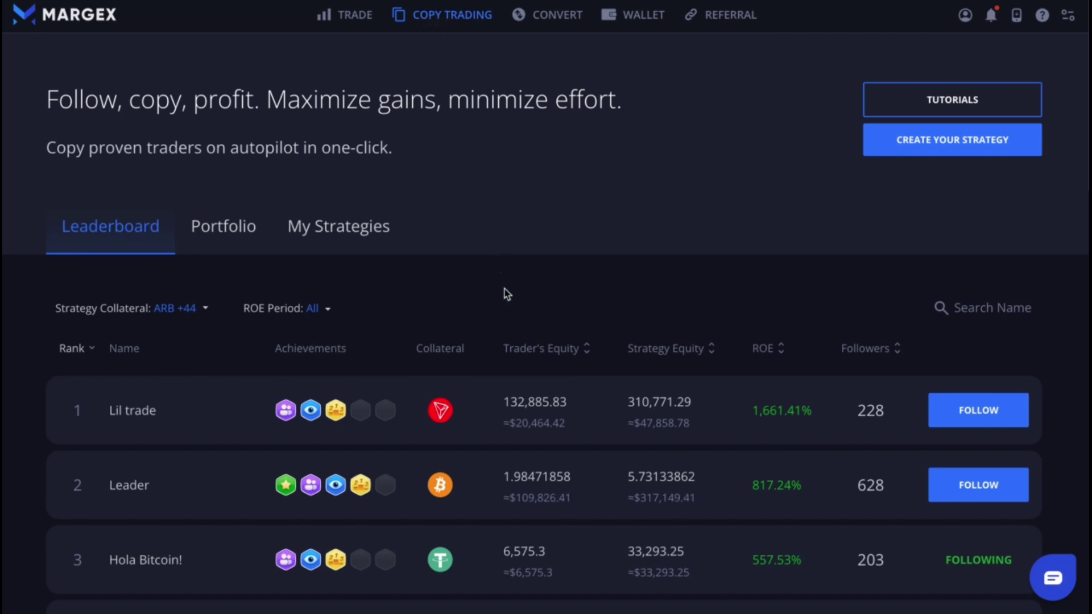
Step: Start a new copy trading strategy and, after trying ETH and BTC, set the collateral to Tether (USDT)
click(960, 141)
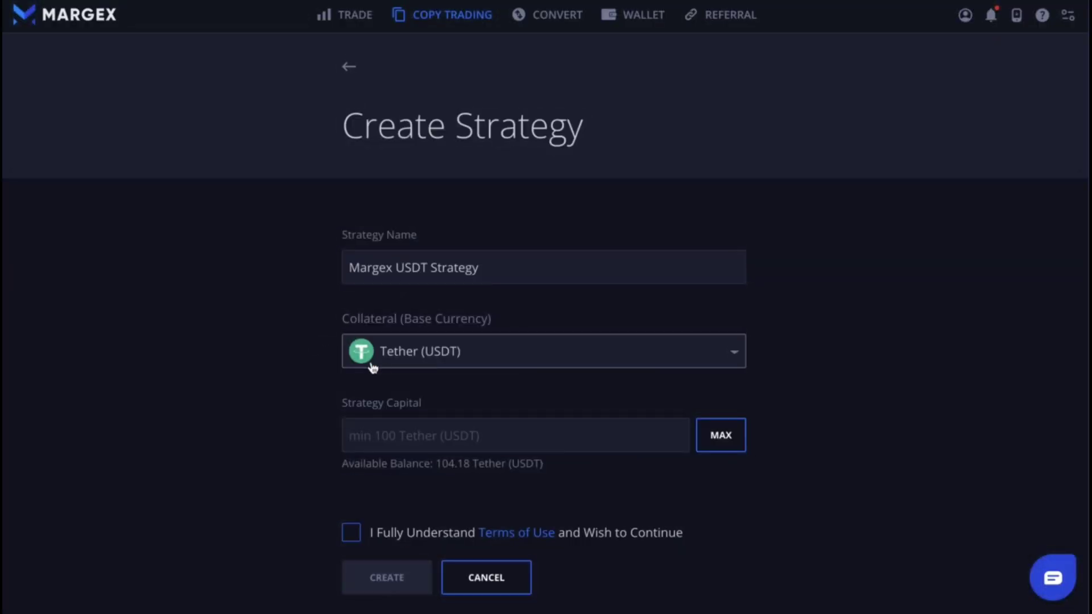
click(563, 356)
scroll(534, 452, down, 1)
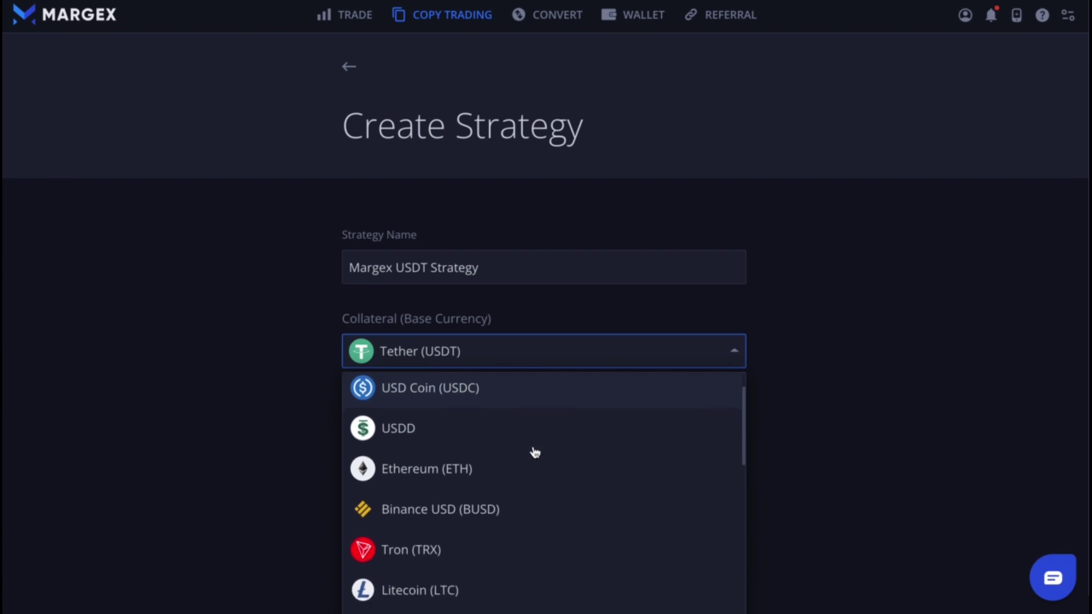
click(522, 475)
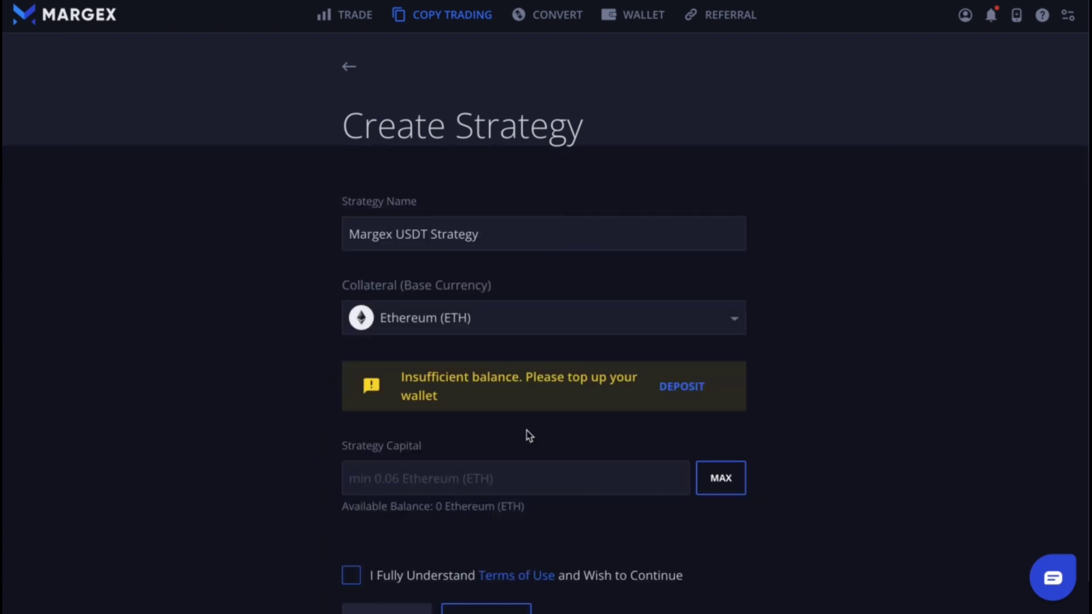
click(541, 332)
click(513, 399)
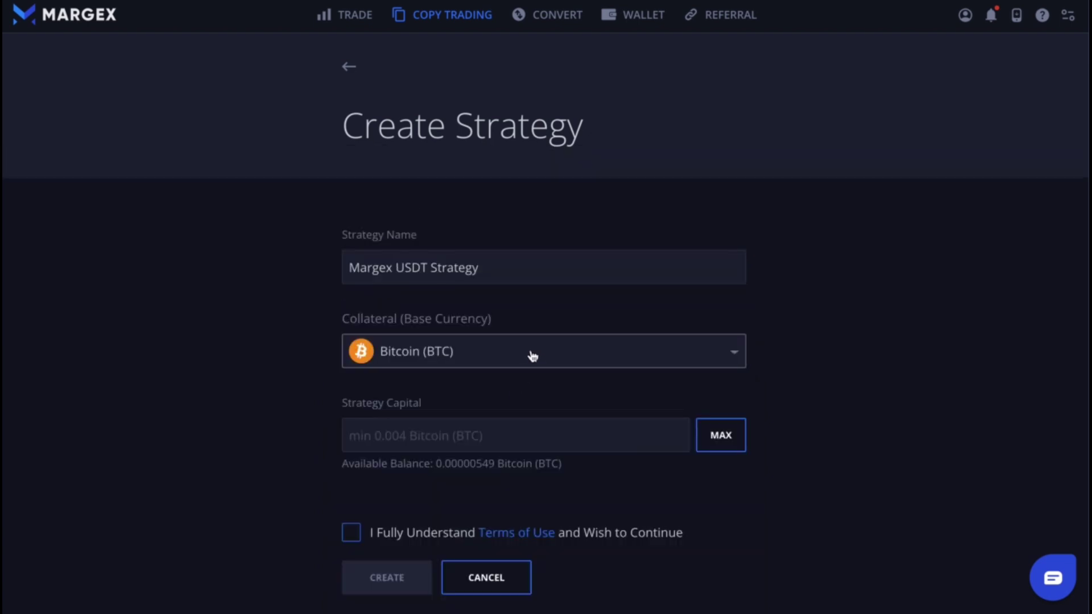
click(533, 357)
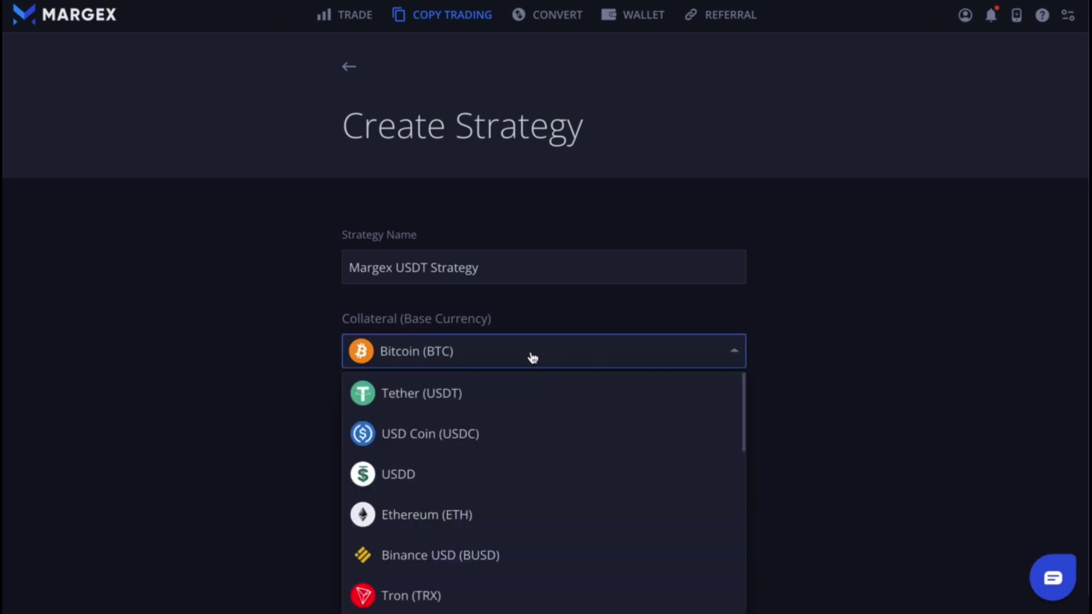
click(509, 405)
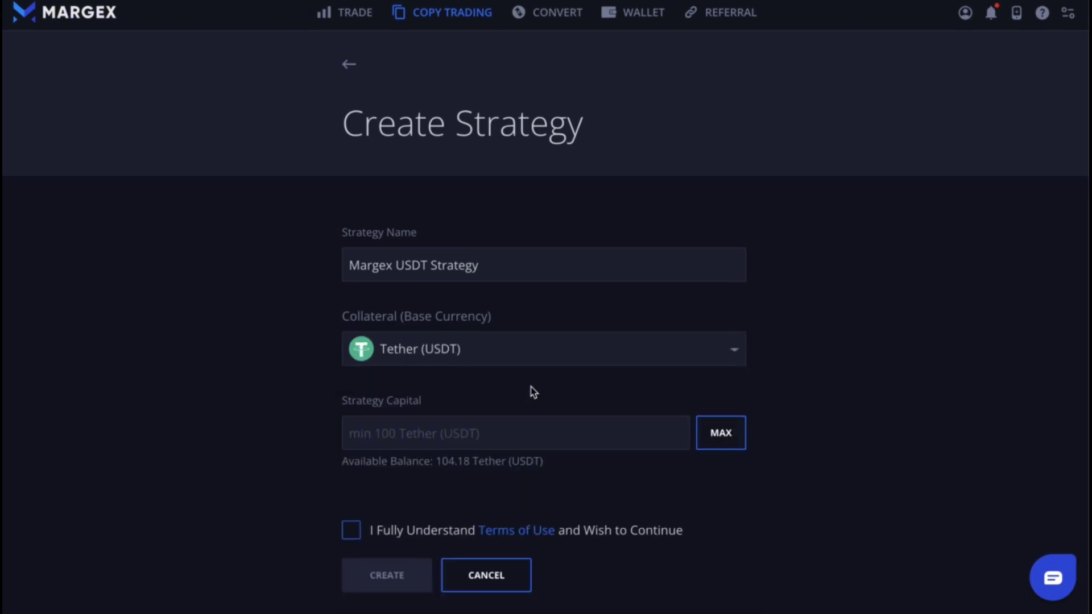
Step: Enter 100 as the strategy capital, accept the terms of use, and create the strategy
click(423, 435)
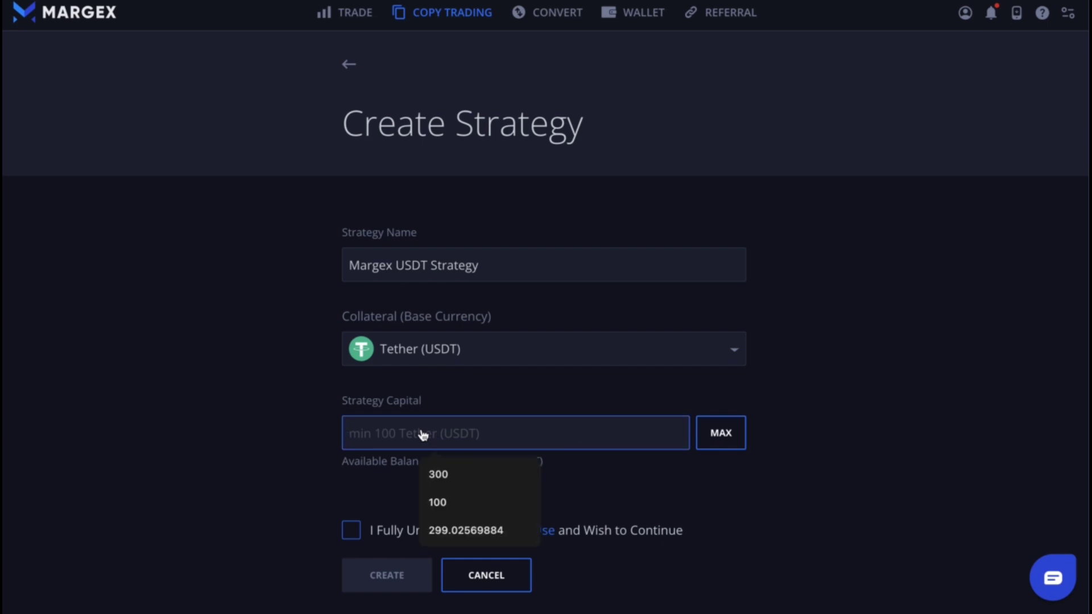
text(100)
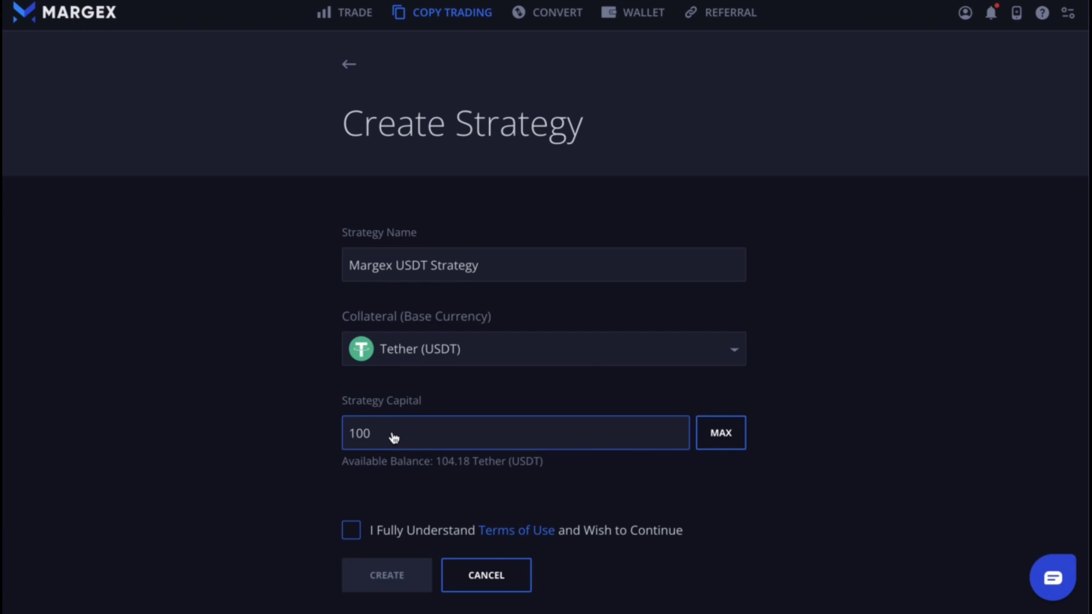
click(308, 487)
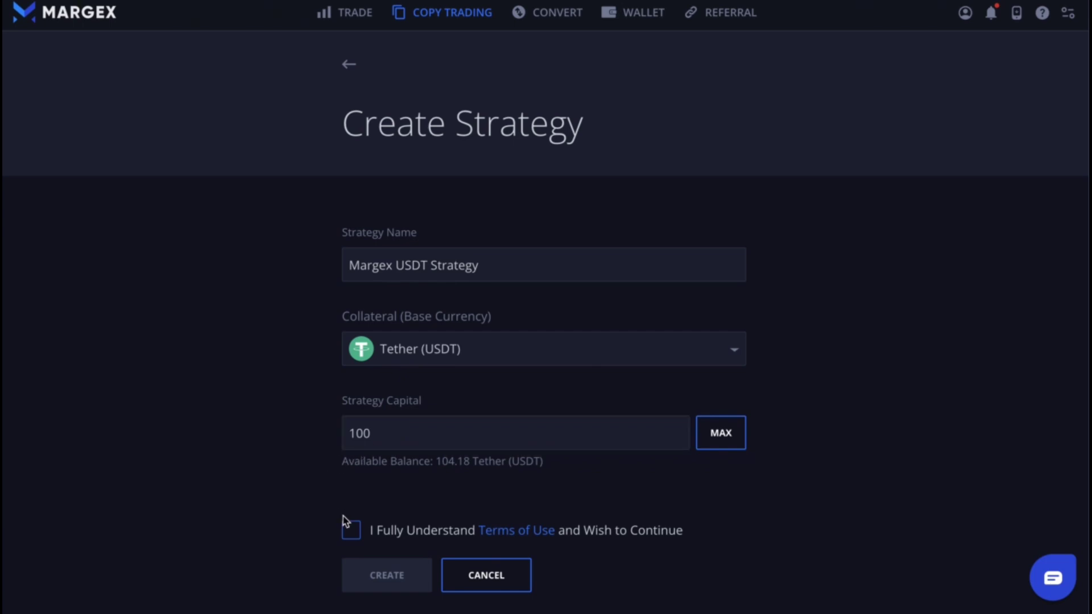
click(353, 537)
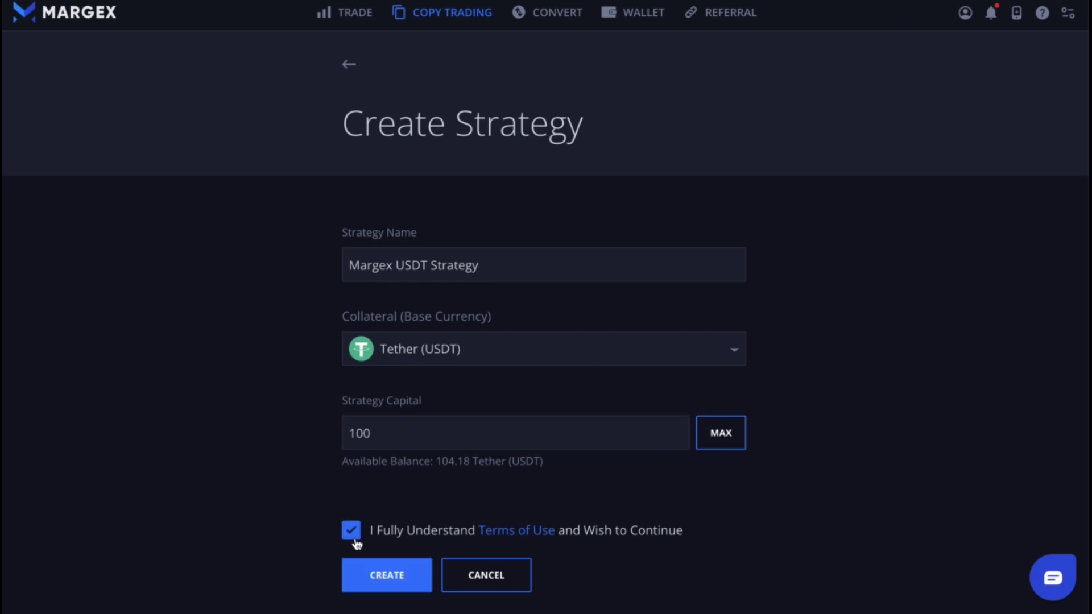
click(385, 576)
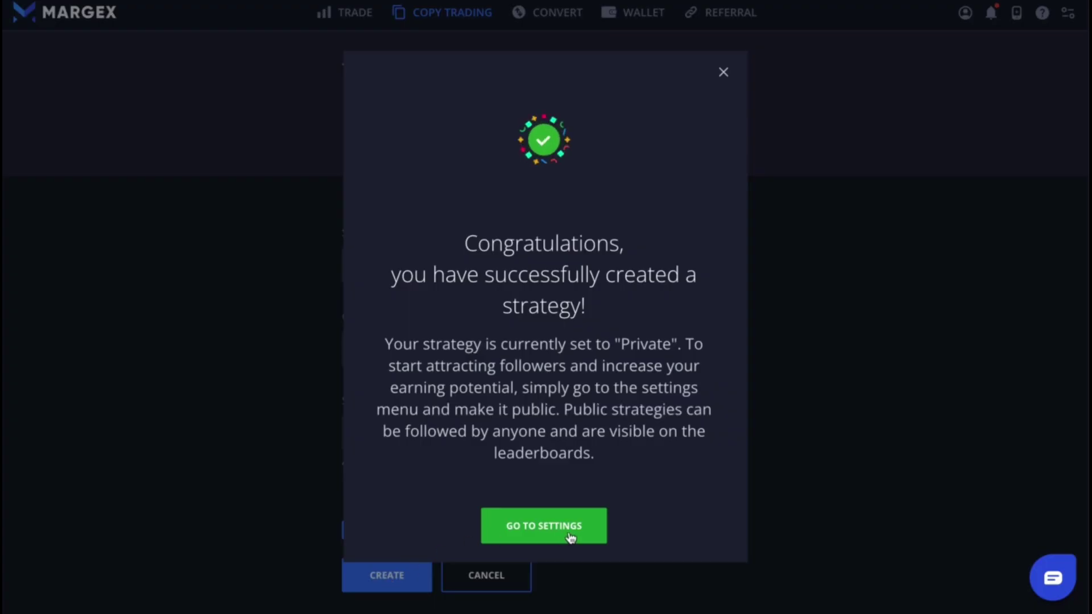
Step: Go to the new strategy's settings and scroll down through the description and Technical Aspects sections
click(558, 535)
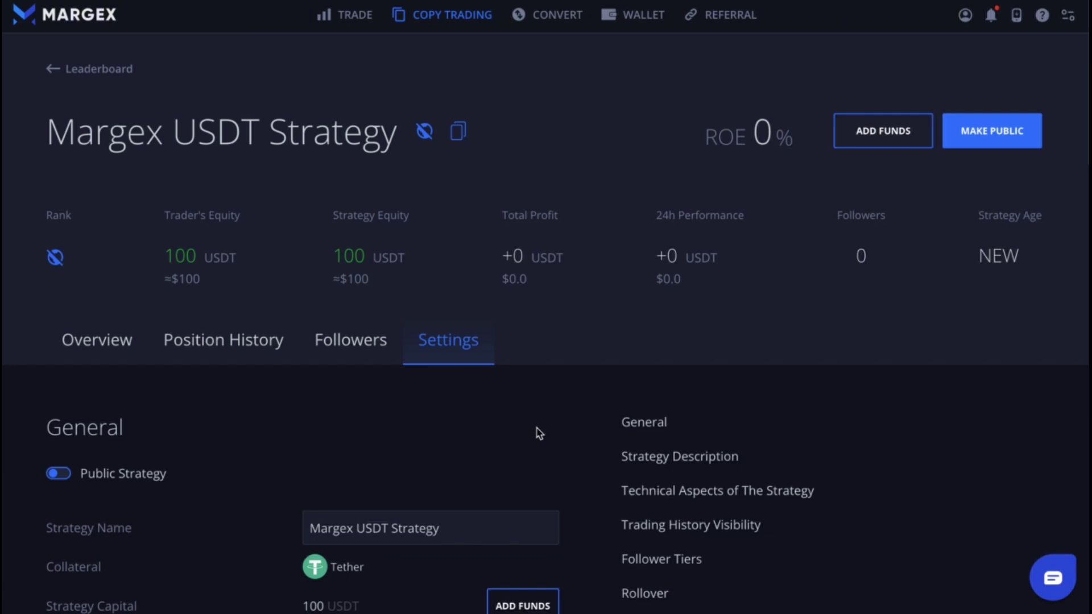
scroll(349, 458, down, 2)
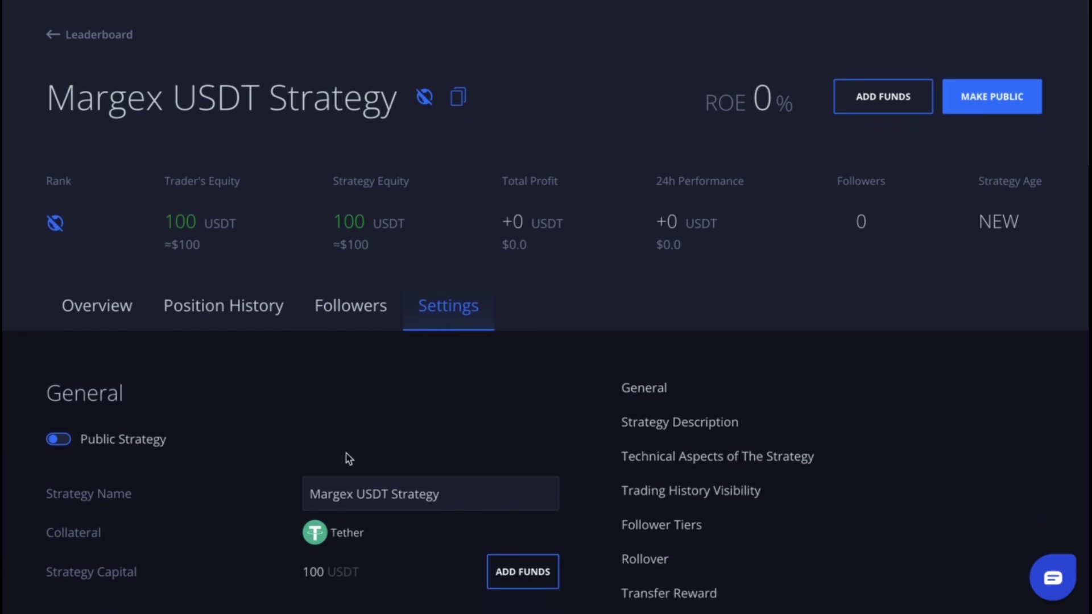
scroll(348, 519, down, 2)
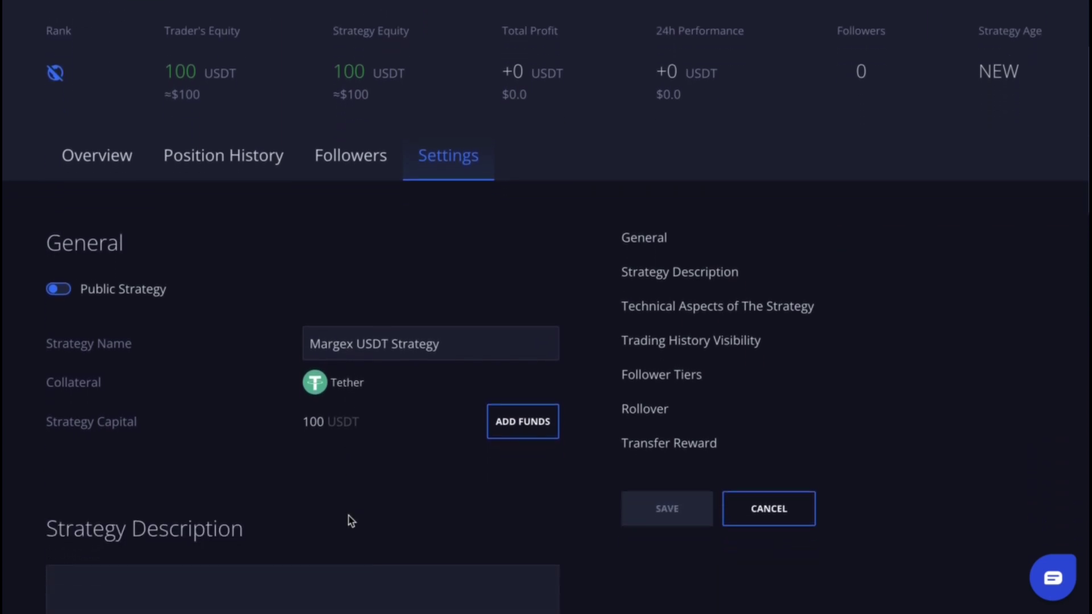
scroll(351, 521, down, 2)
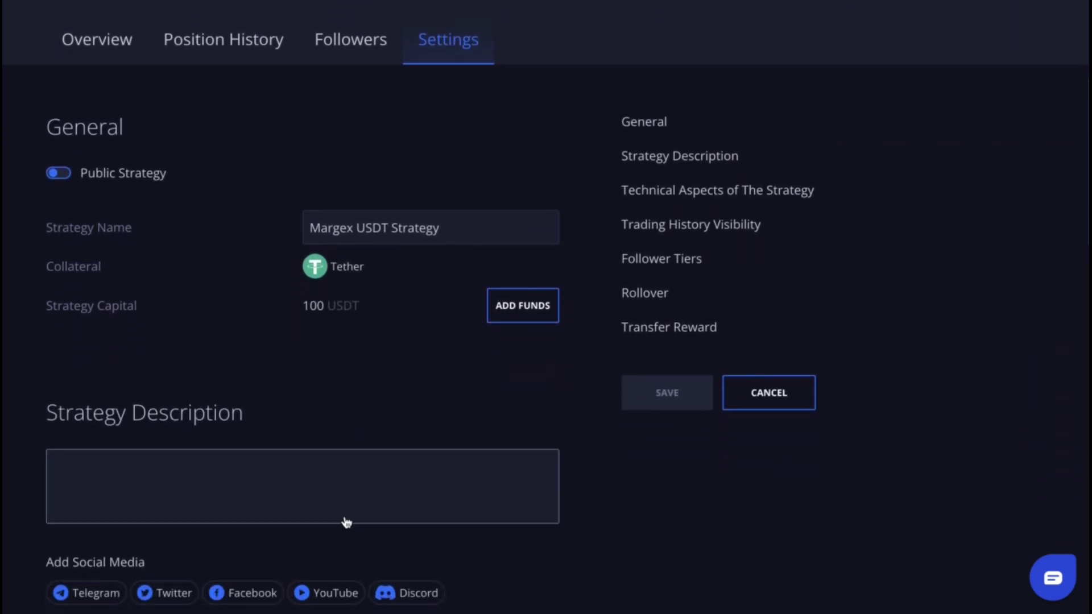
scroll(347, 522, down, 1)
scroll(346, 522, down, 1)
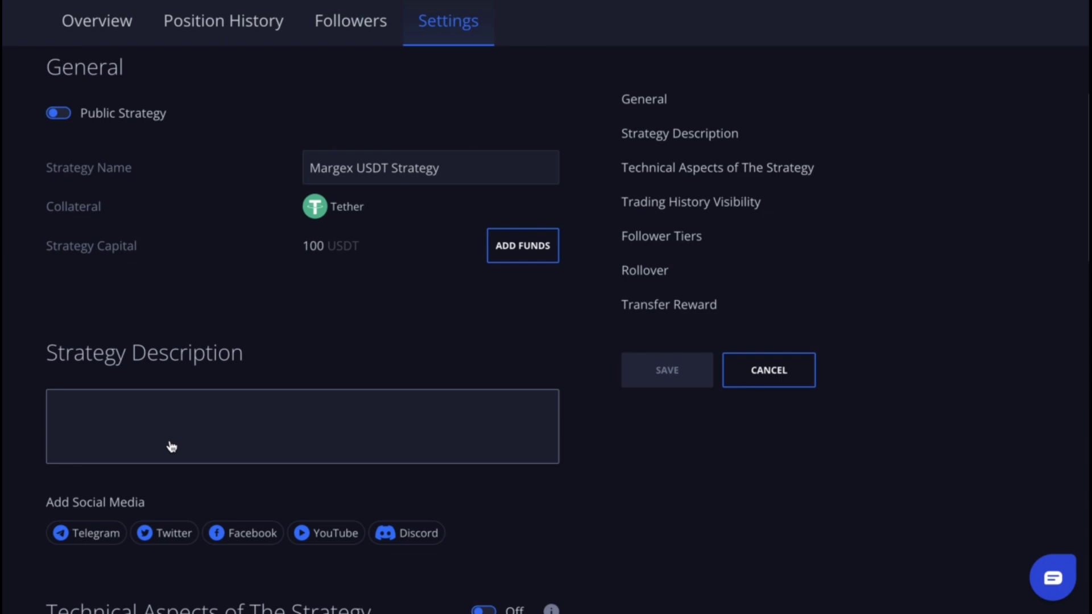
scroll(171, 446, down, 1)
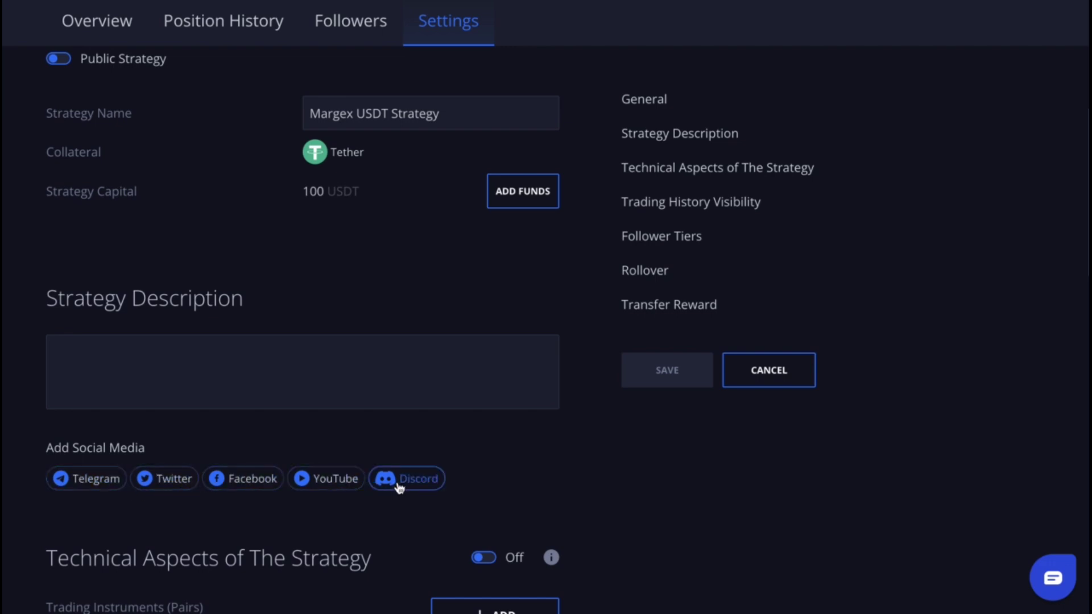
scroll(483, 441, down, 3)
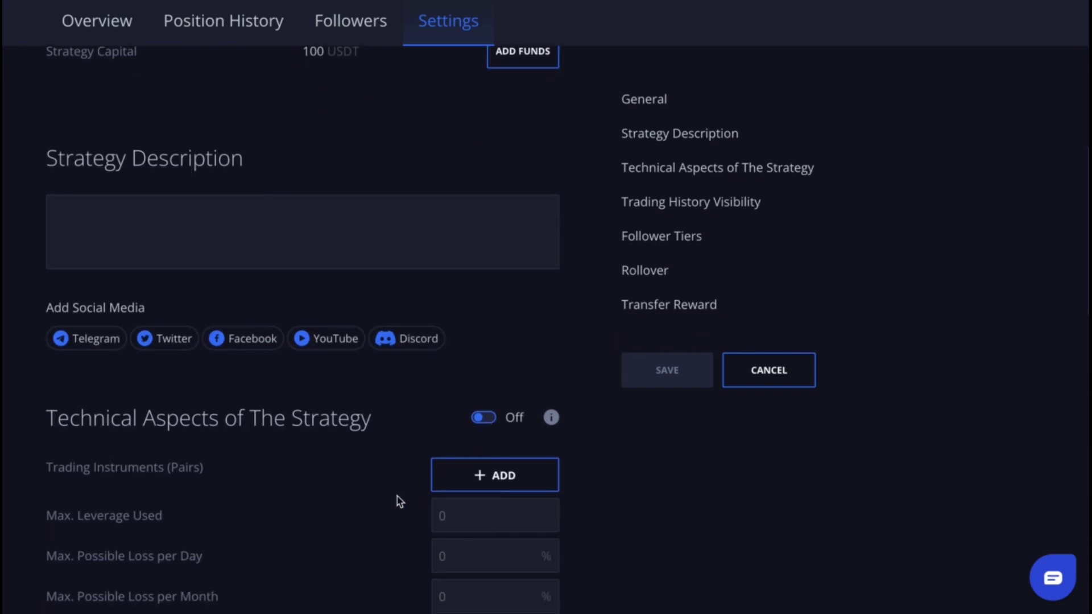
Step: Add BTCUSD and ETHUSD as the strategy's tradable pairs
scroll(400, 501, down, 3)
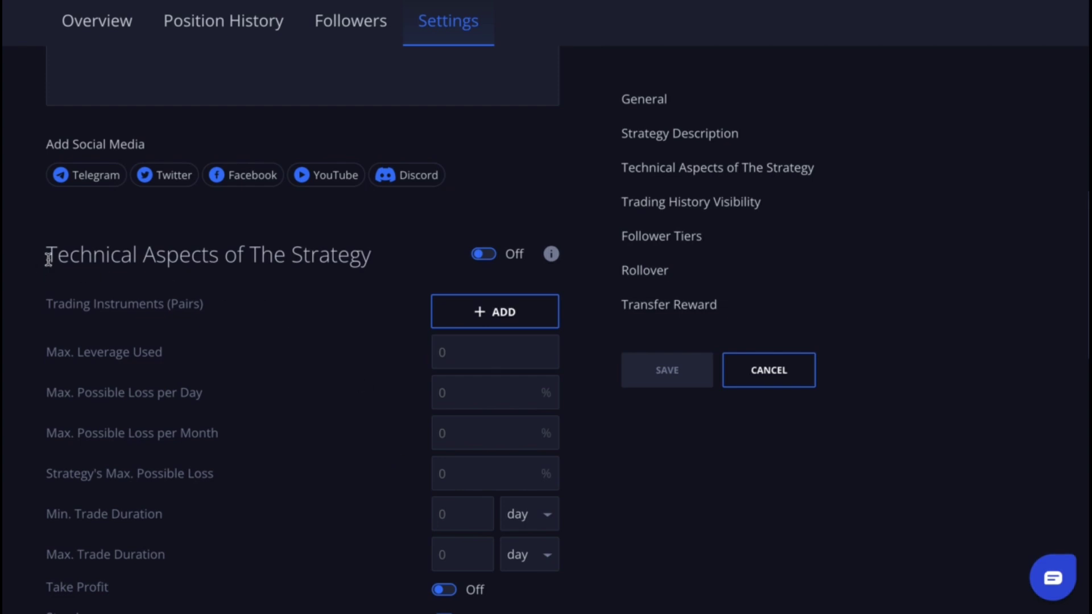
drag(47, 253, 380, 265)
click(377, 286)
click(501, 313)
scroll(522, 385, down, 2)
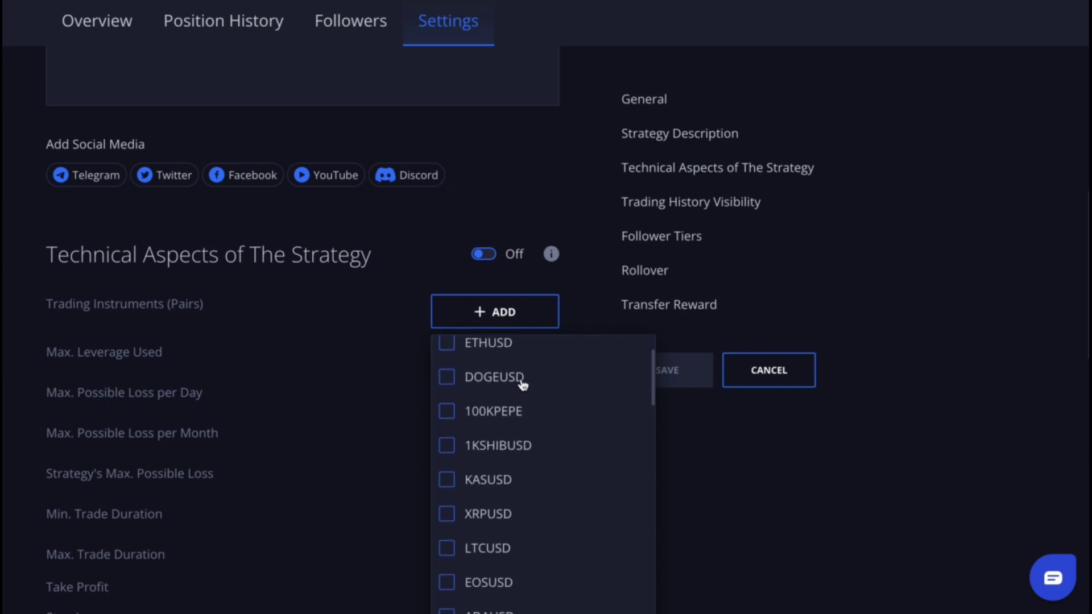
scroll(519, 382, up, 2)
click(500, 381)
click(480, 411)
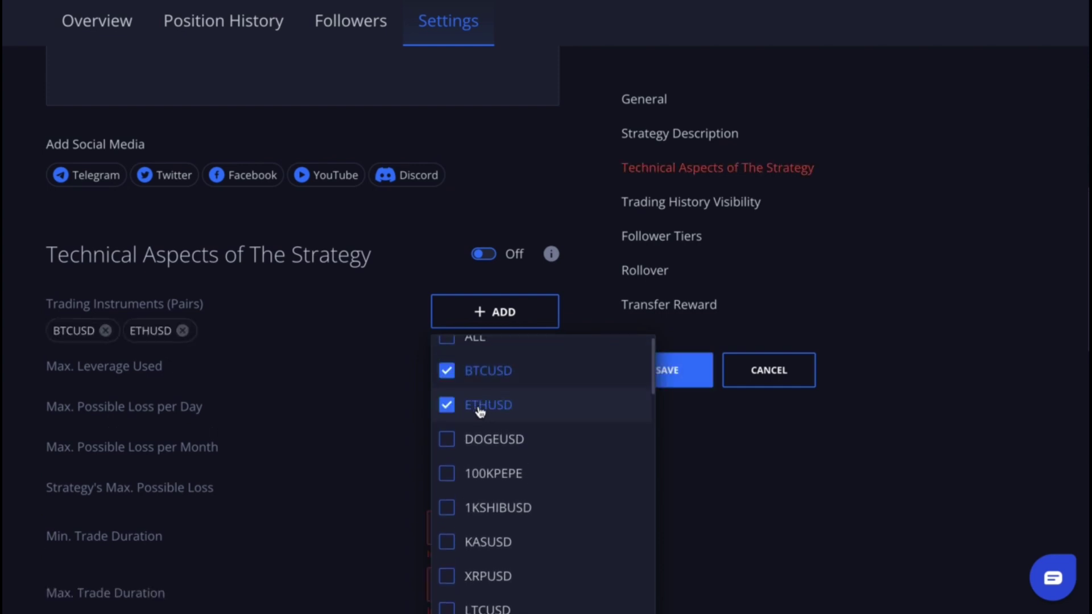
click(394, 319)
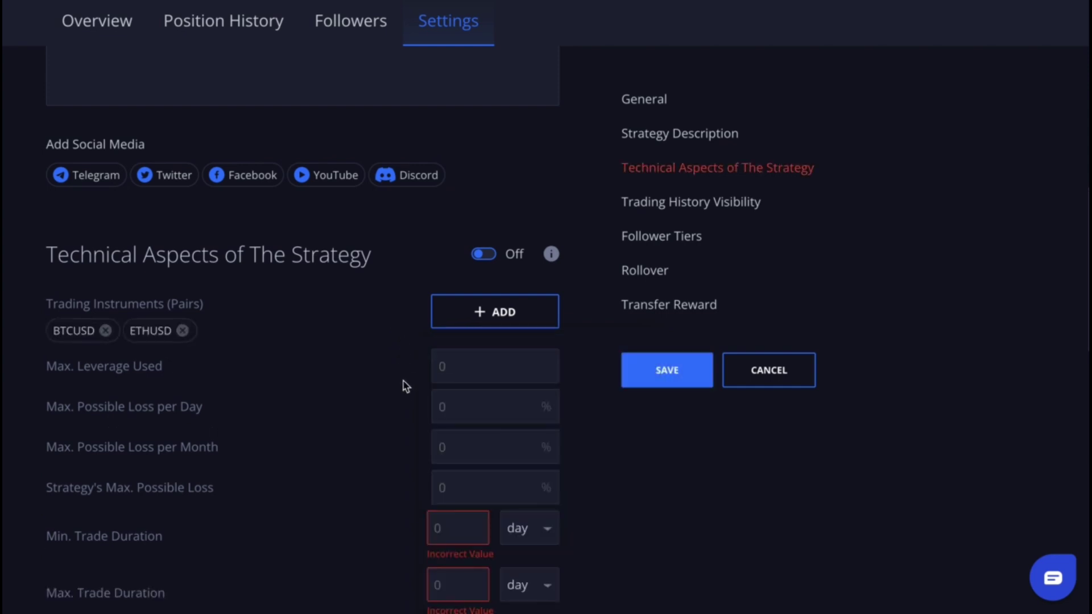
scroll(407, 396, down, 2)
scroll(407, 397, down, 1)
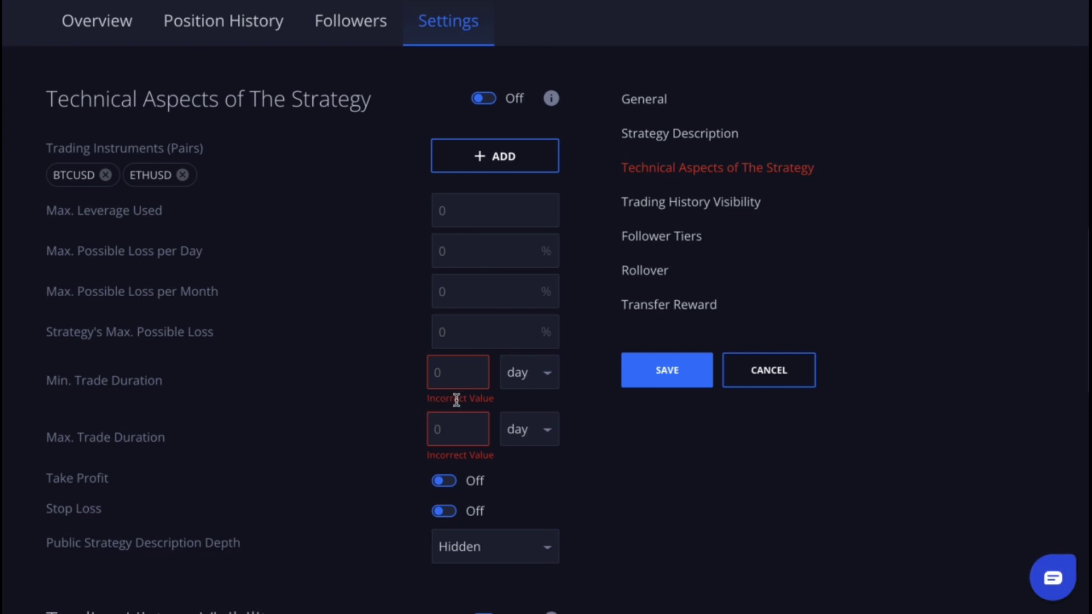
Step: Set the trade duration from 1 to 12 days and turn Take Profit on
click(463, 379)
text(1)
text(12)
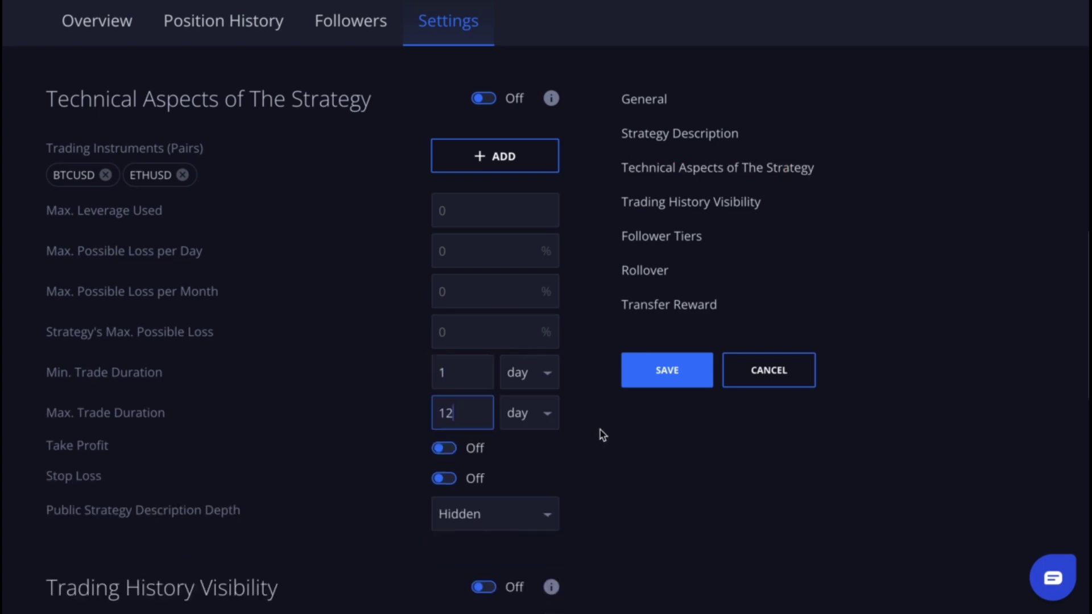
click(603, 435)
scroll(603, 435, down, 1)
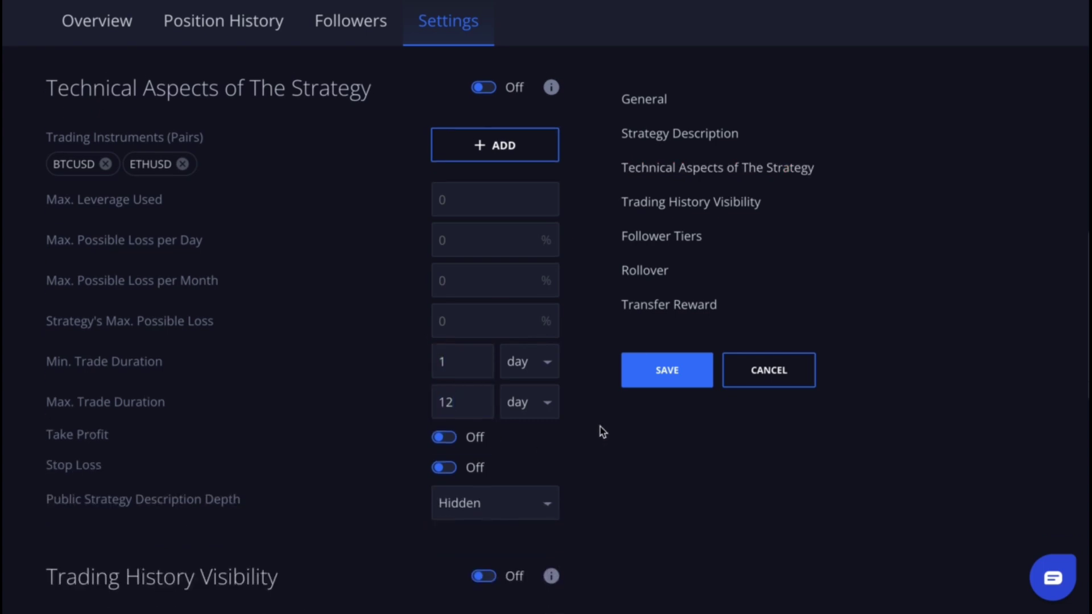
click(452, 436)
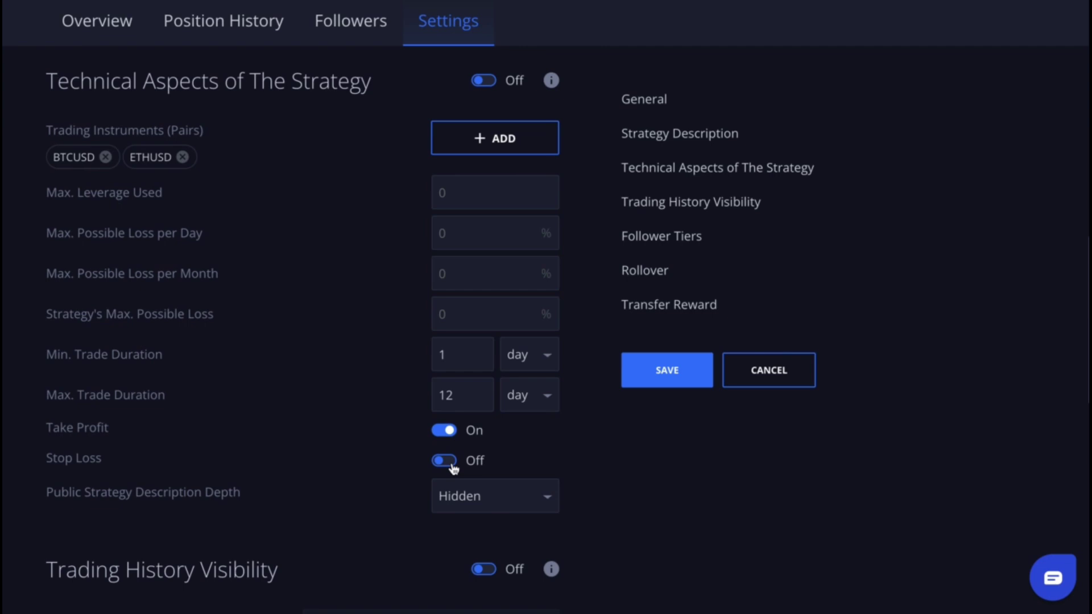
Step: Turn on Stop Loss and Trading History Visibility for the strategy
click(449, 460)
scroll(390, 505, down, 3)
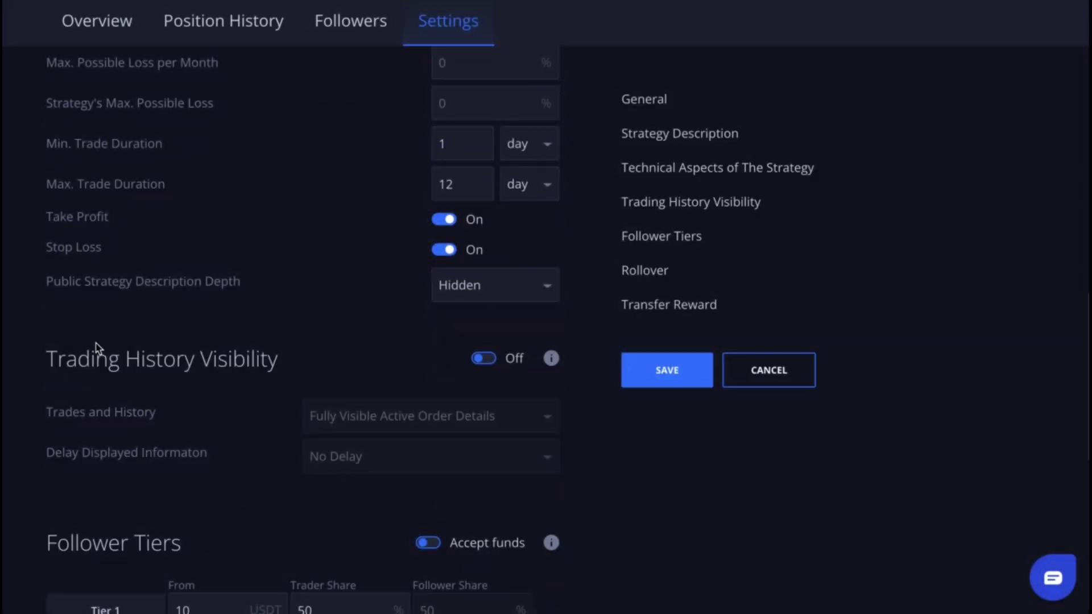
drag(46, 359, 294, 360)
click(378, 367)
click(488, 362)
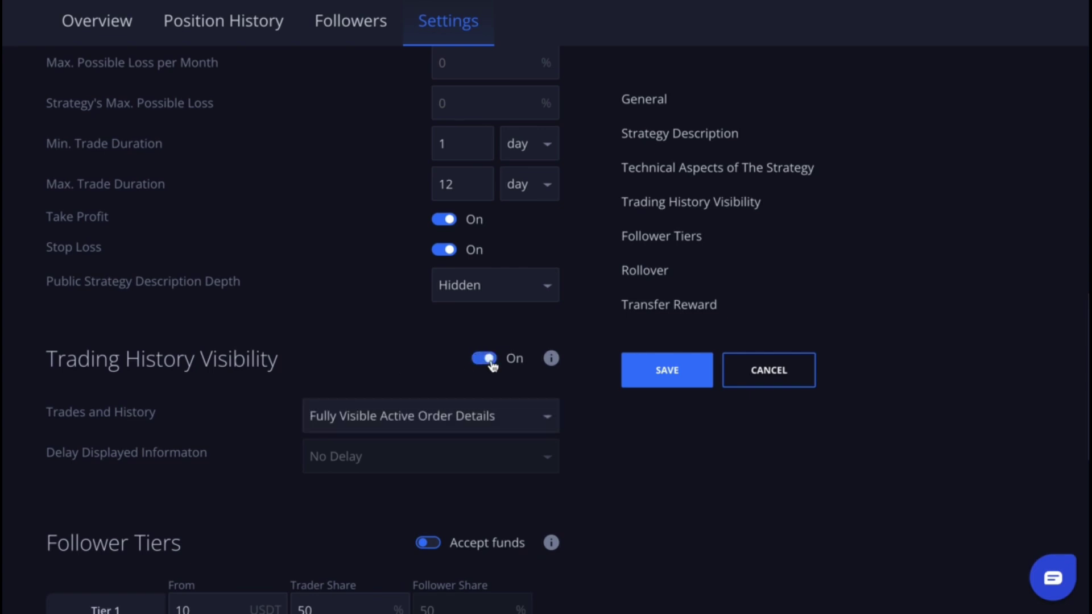
Step: Set Trades and History to Fully Visible Active Order Details and Trading History
scroll(431, 381, down, 1)
click(430, 389)
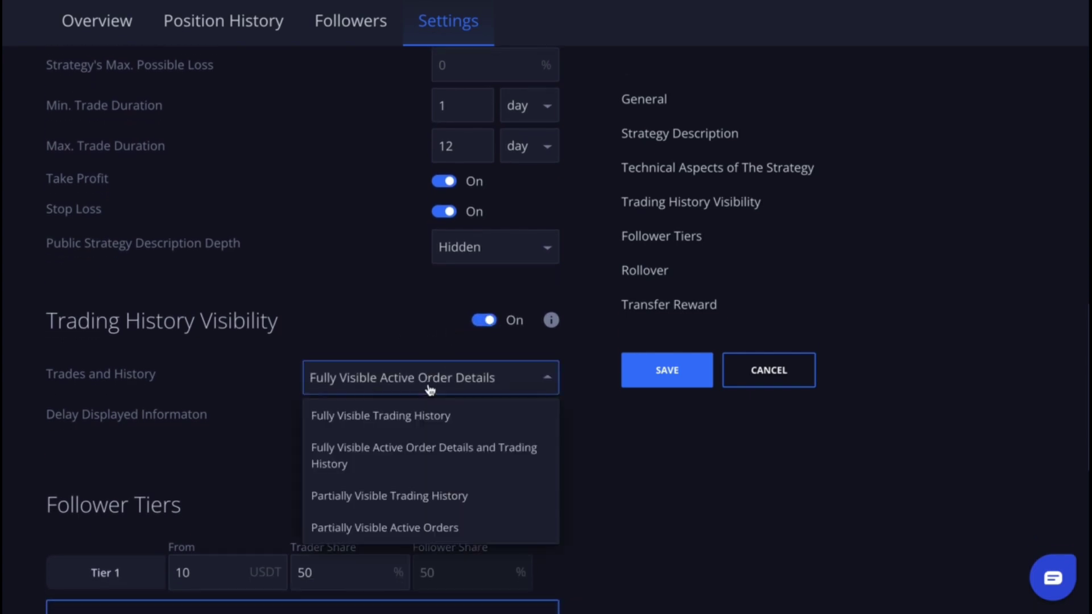
scroll(422, 525, down, 1)
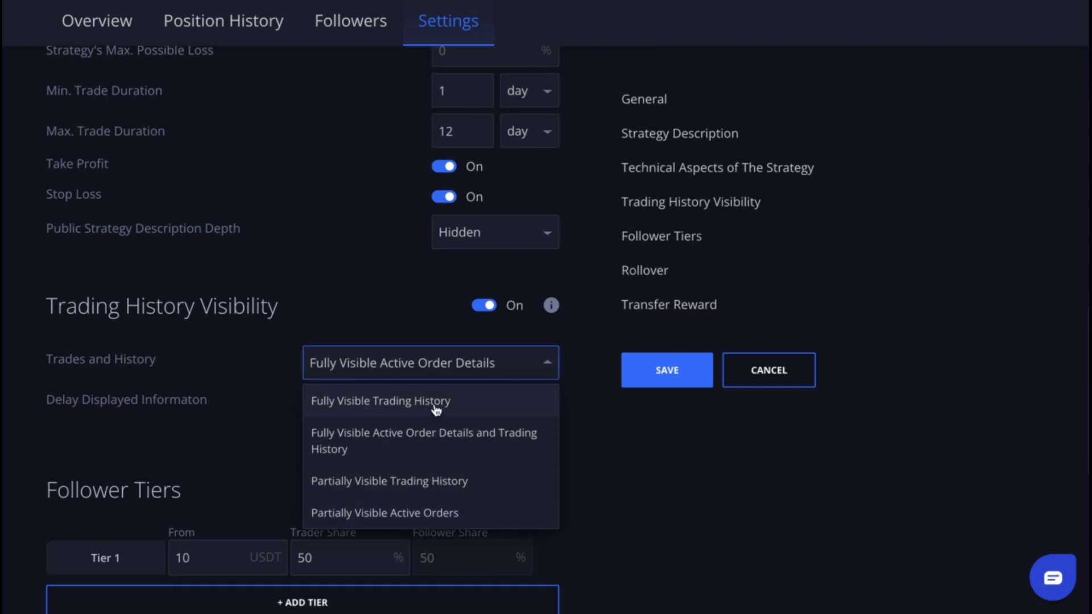
click(433, 454)
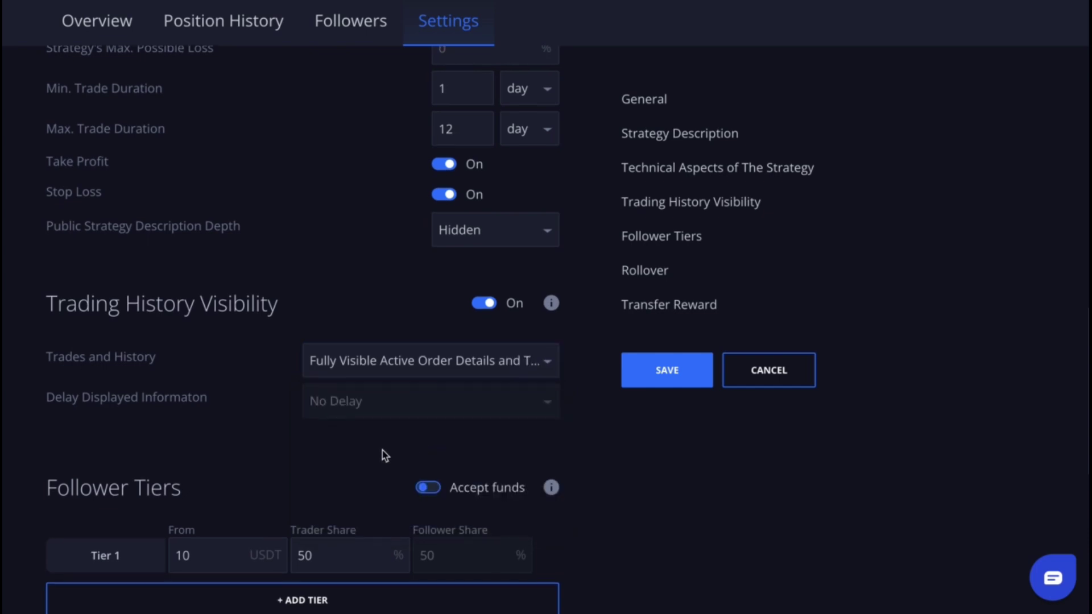
scroll(415, 439, down, 2)
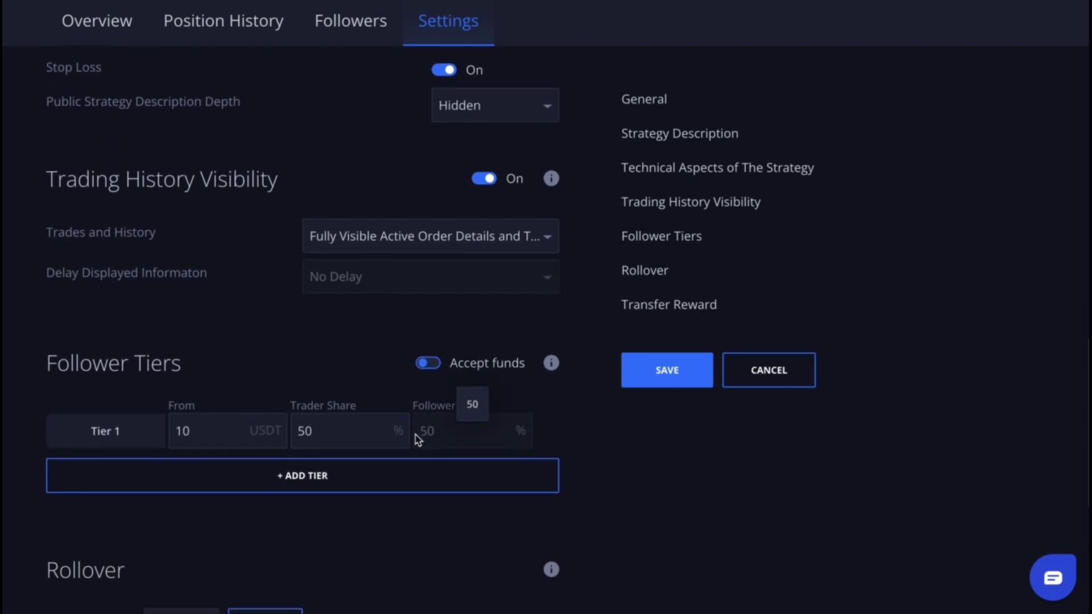
Step: Add Tier 2 starting from 100 USDT with a 40% trader share
scroll(416, 439, down, 1)
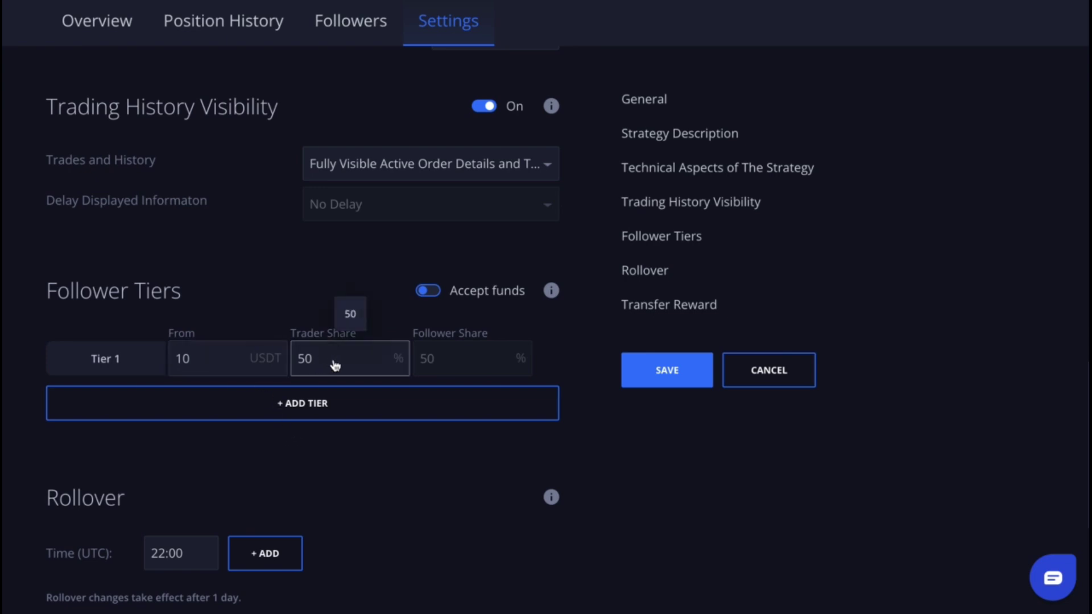
click(358, 411)
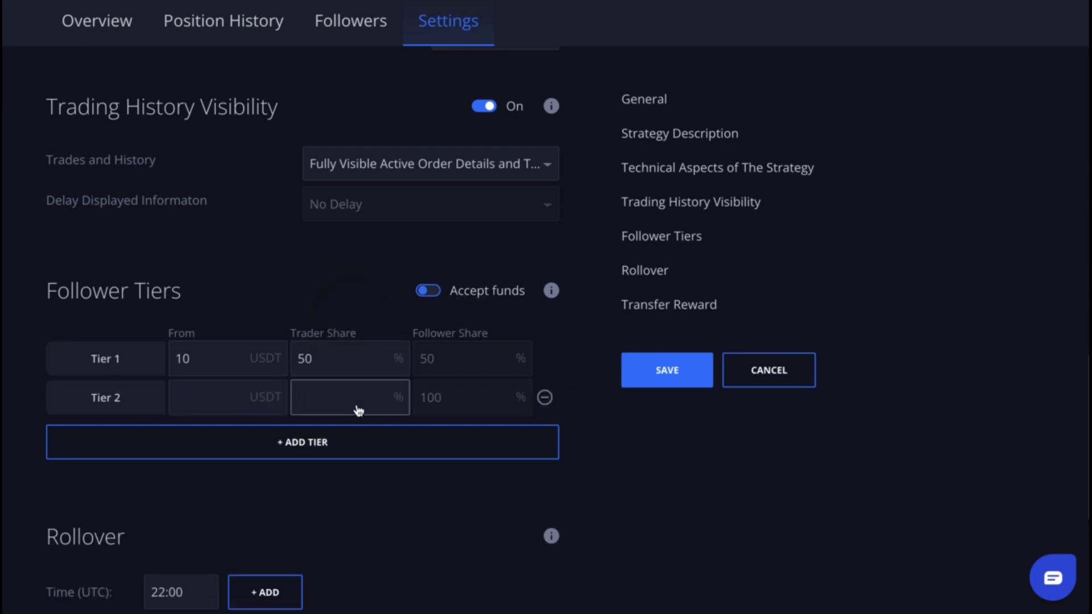
click(219, 406)
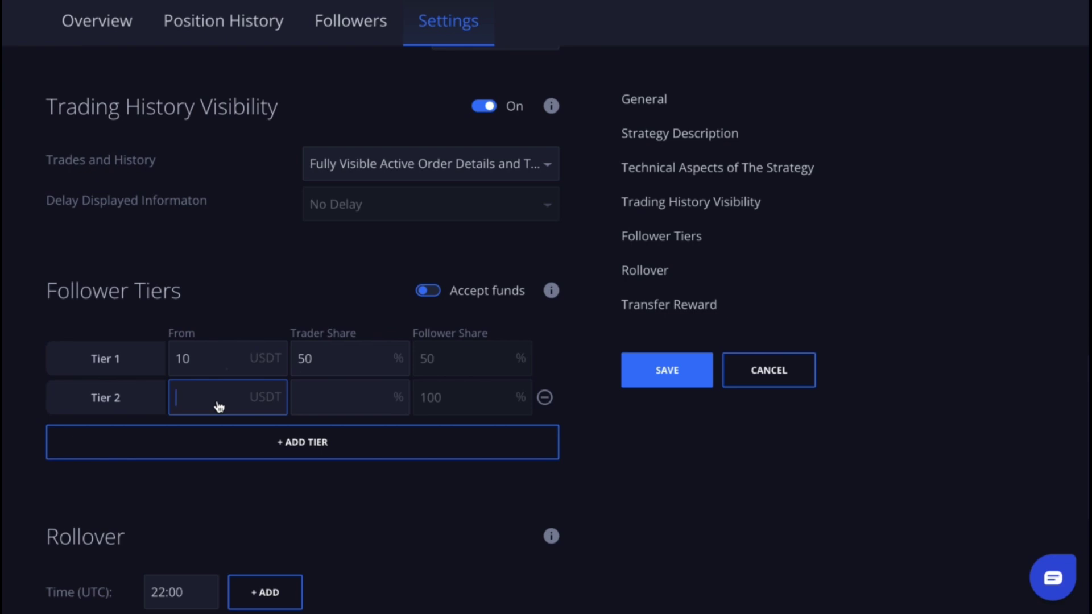
text(100)
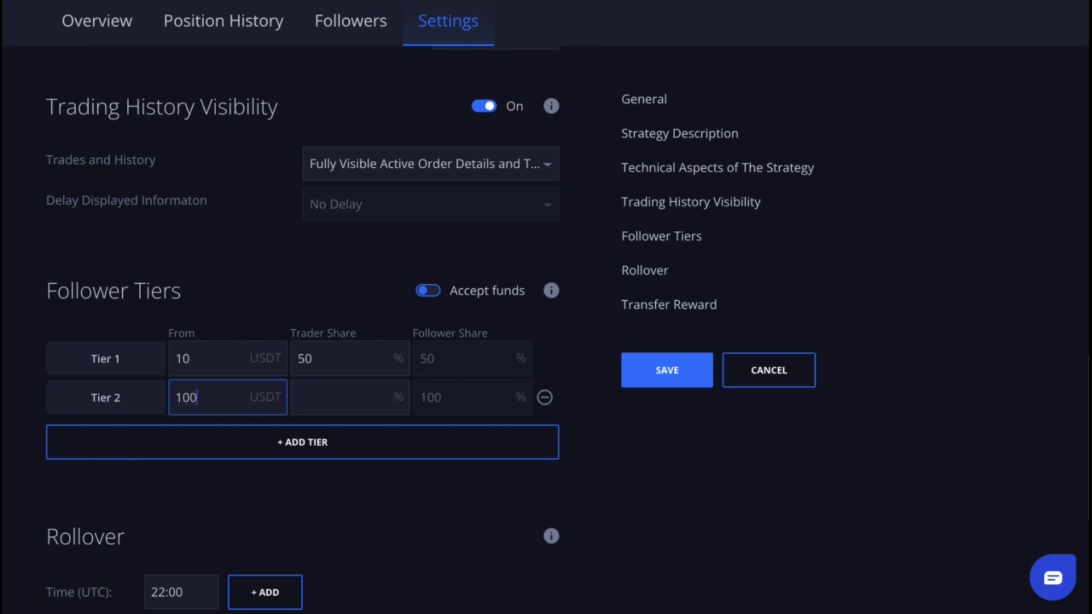
click(361, 410)
text(40)
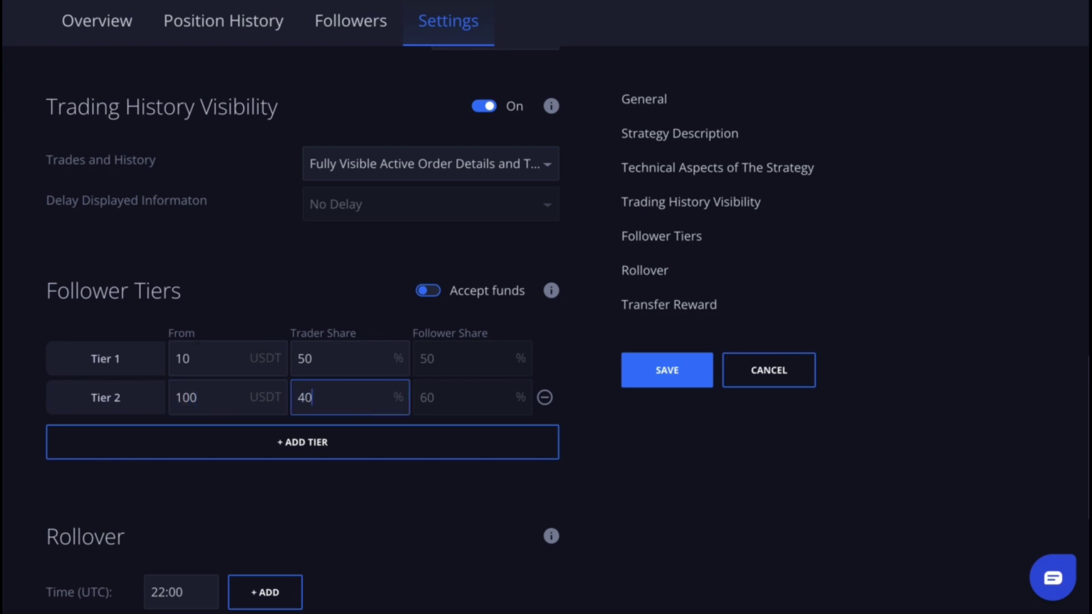
click(451, 528)
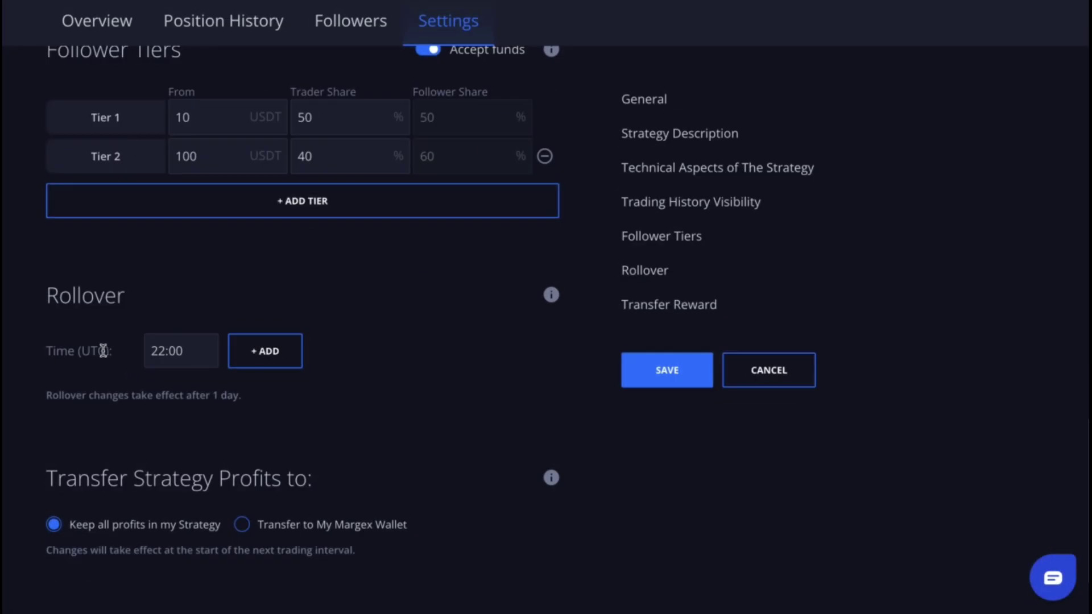
Step: Keep the 22:00 UTC rollover time and add a second rollover at 00:00 UTC
click(193, 354)
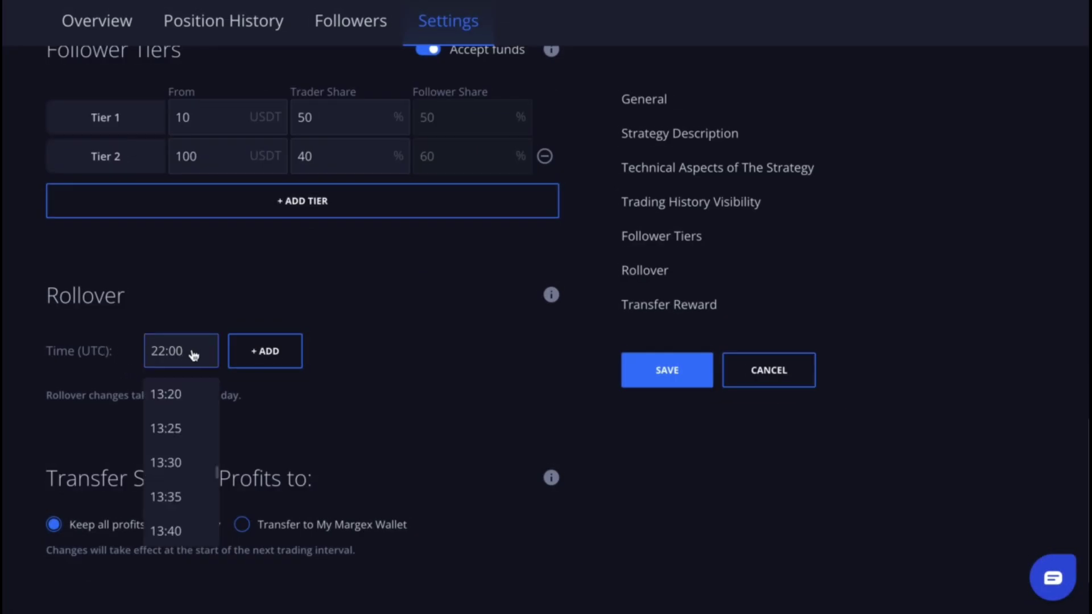
scroll(177, 477, down, 4)
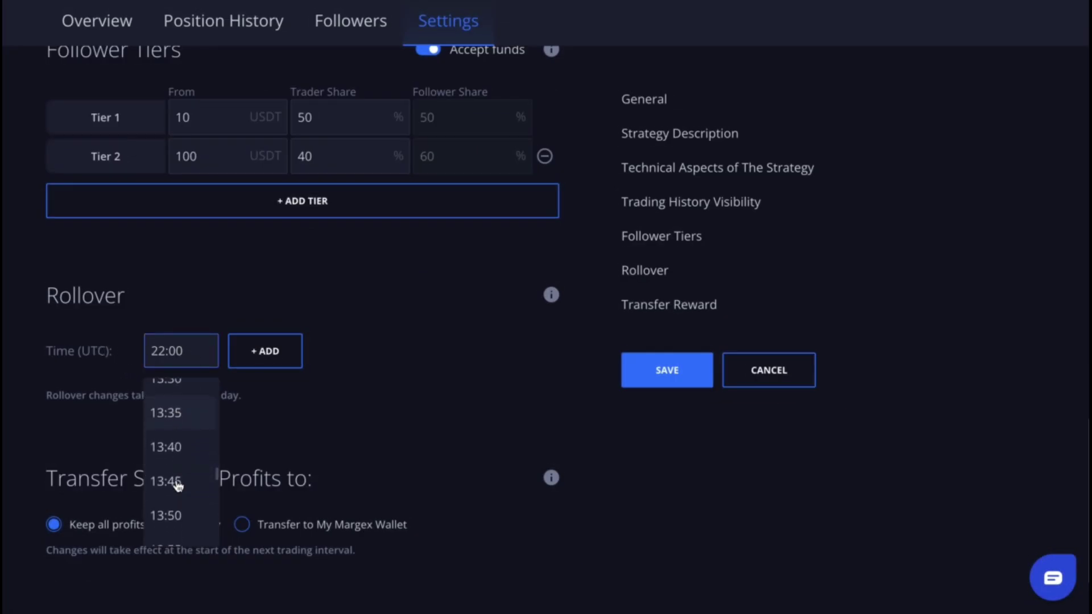
scroll(178, 486, down, 15)
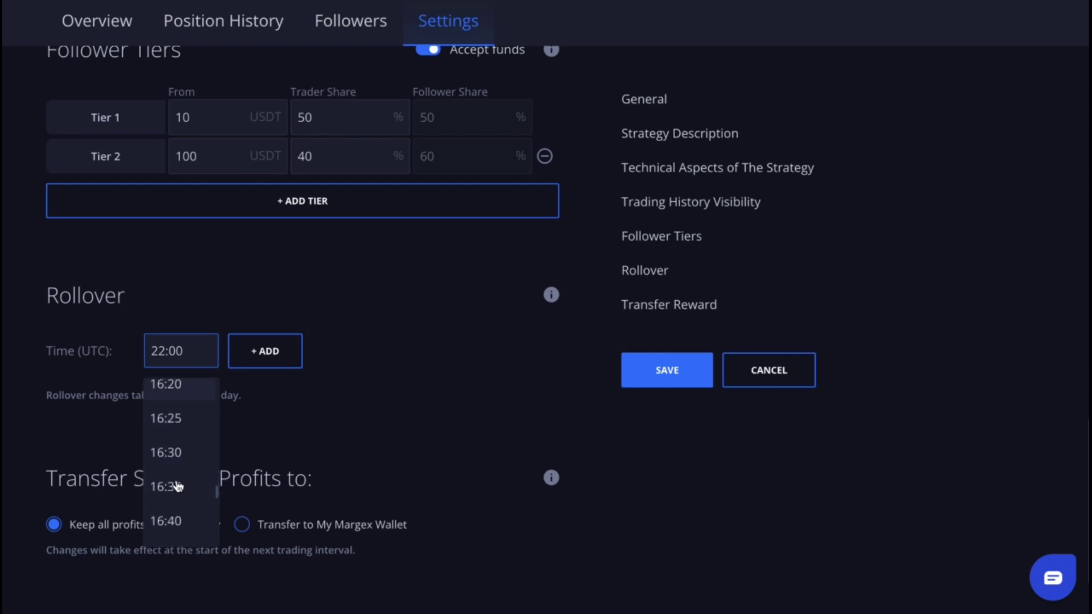
scroll(178, 486, down, 1)
scroll(178, 486, up, 9)
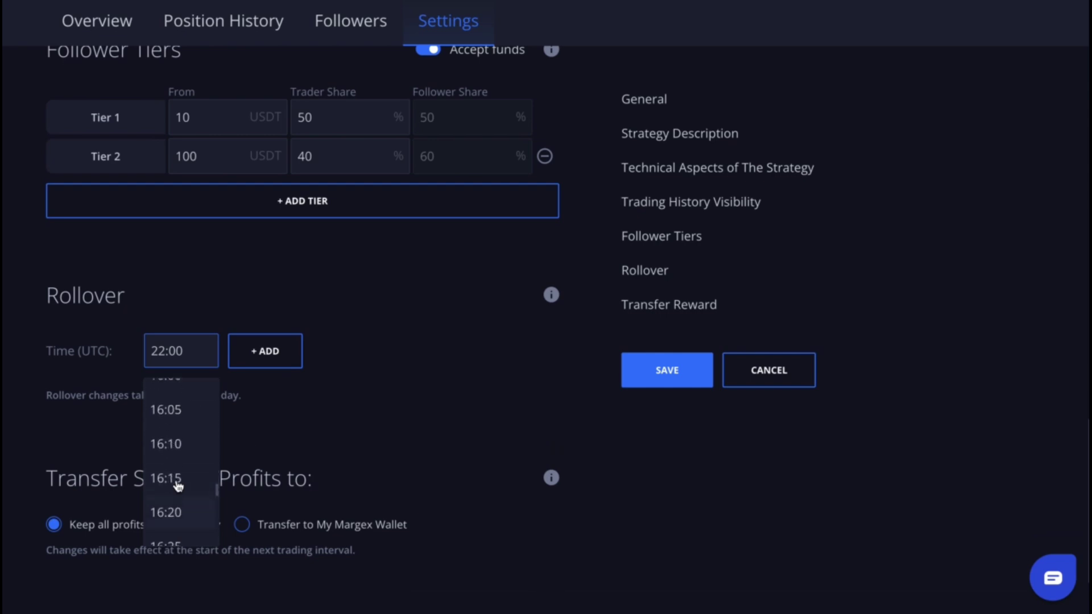
click(298, 419)
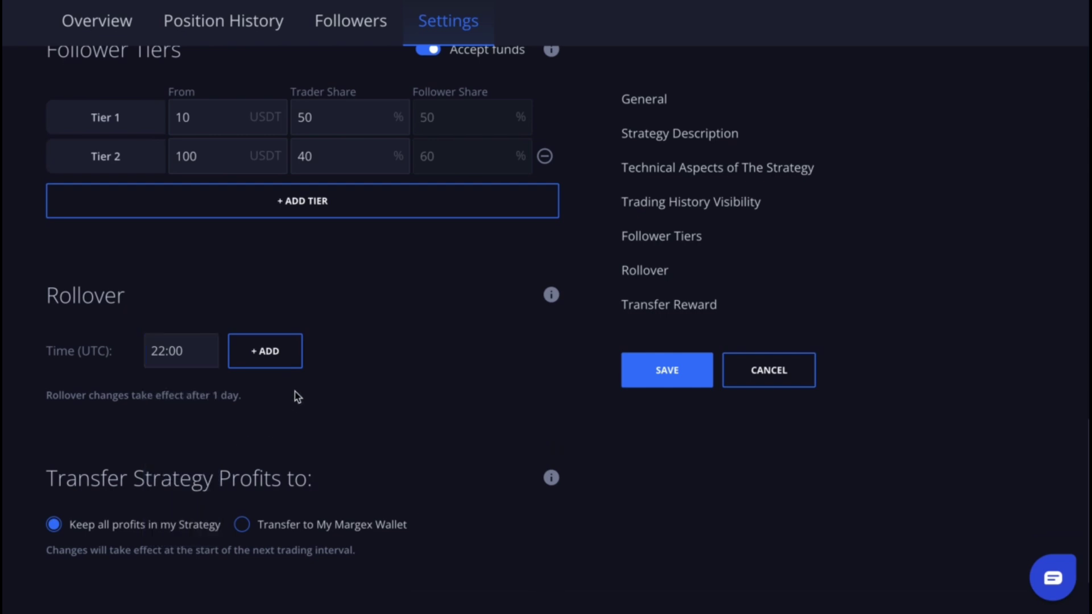
click(274, 356)
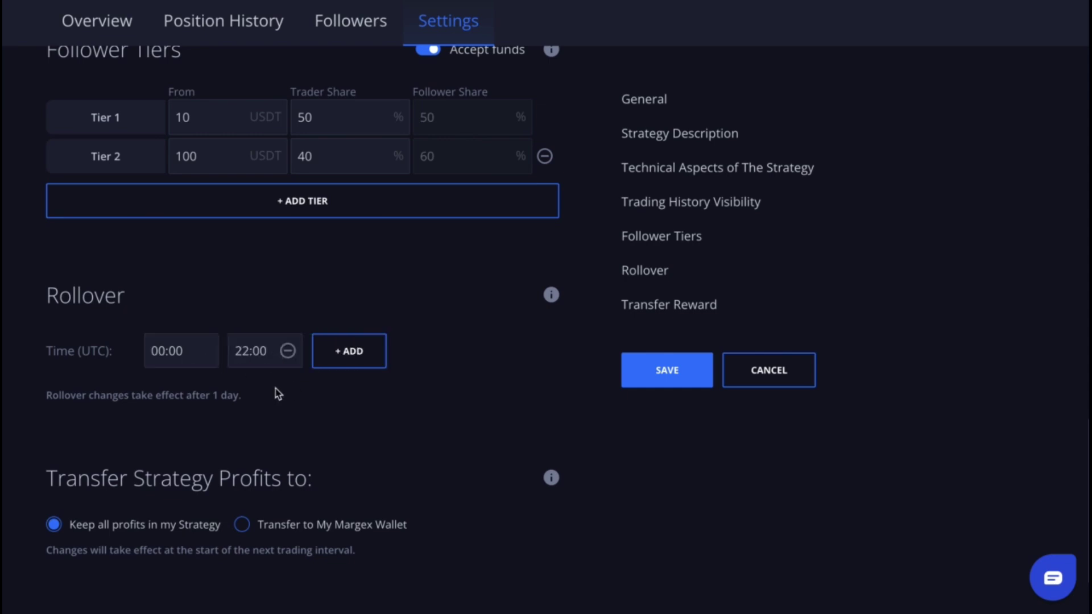
scroll(285, 406, down, 1)
scroll(371, 453, down, 2)
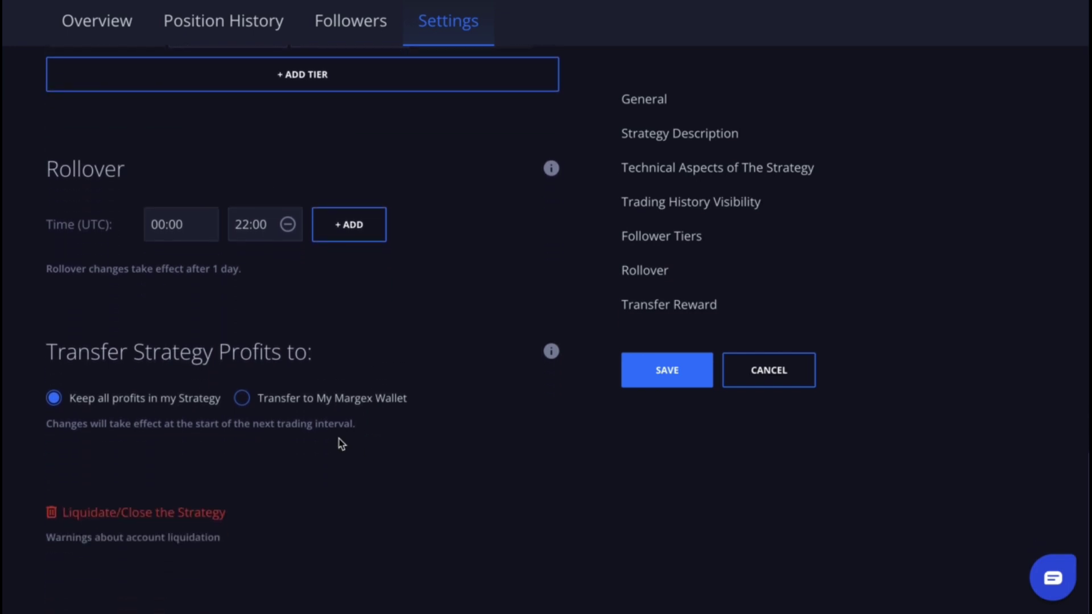
mouse_move(549, 353)
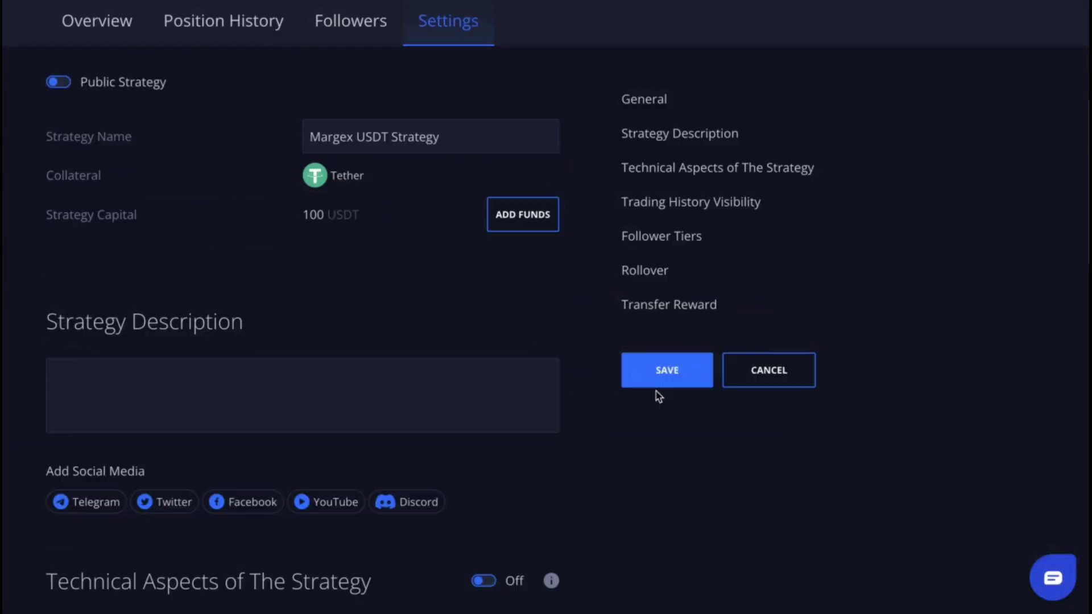
Step: Save the Margex USDT Strategy settings
click(660, 378)
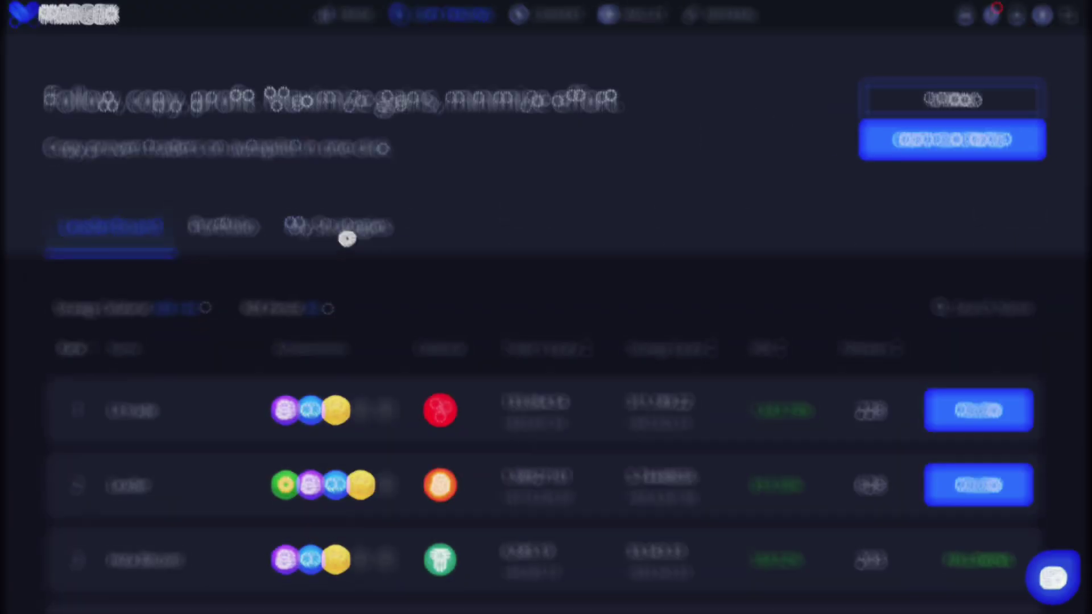
Step: Switch the trading account to the Margex USDT Strategy copy trading account and market-buy 500 USD of BTCUSD
click(345, 237)
scroll(567, 332, down, 1)
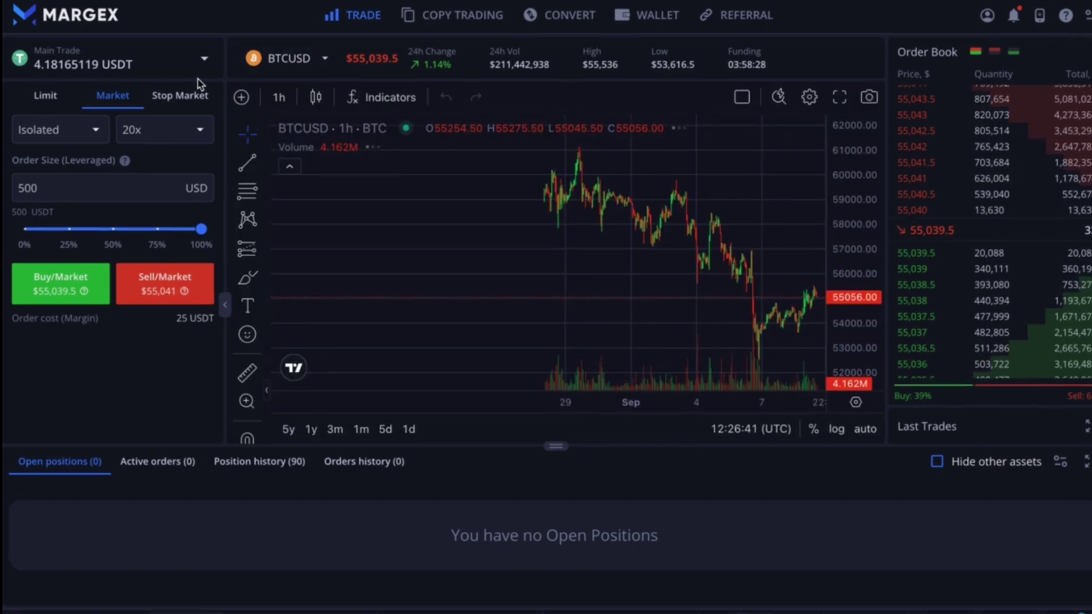
click(184, 70)
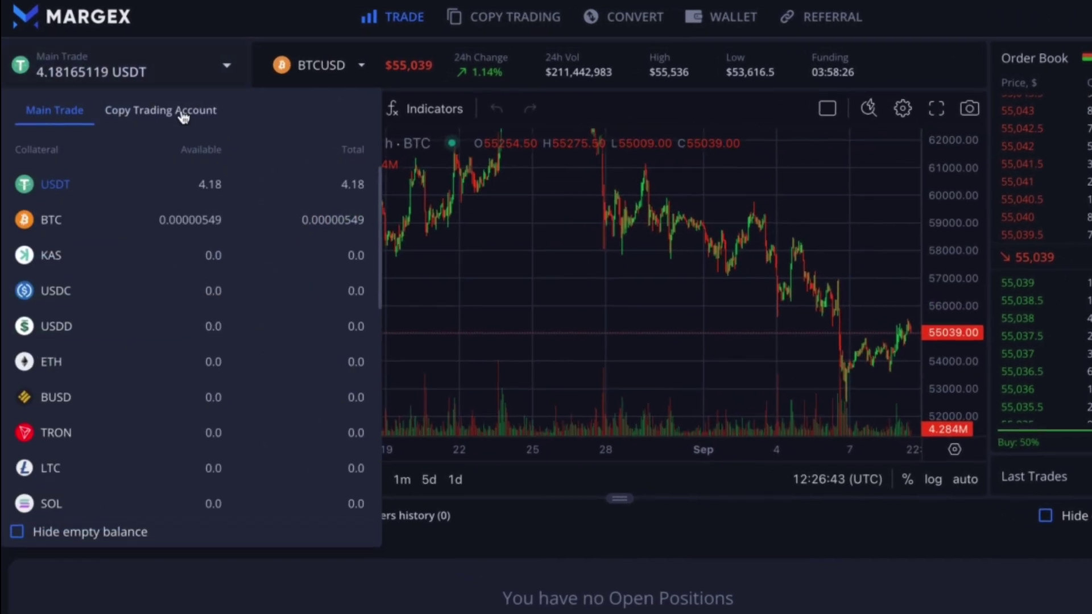
click(176, 113)
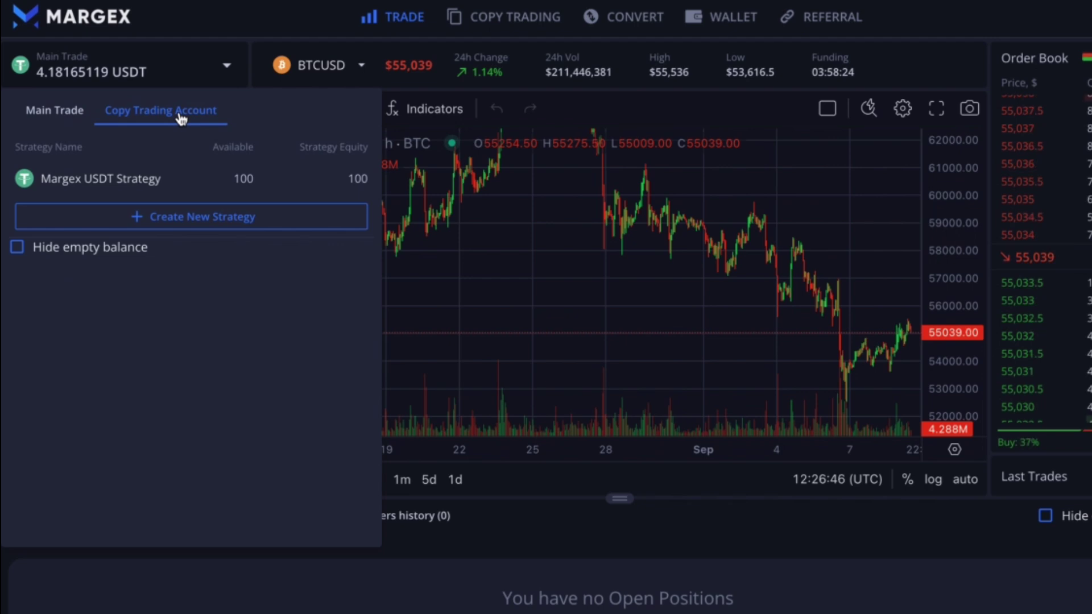
click(139, 179)
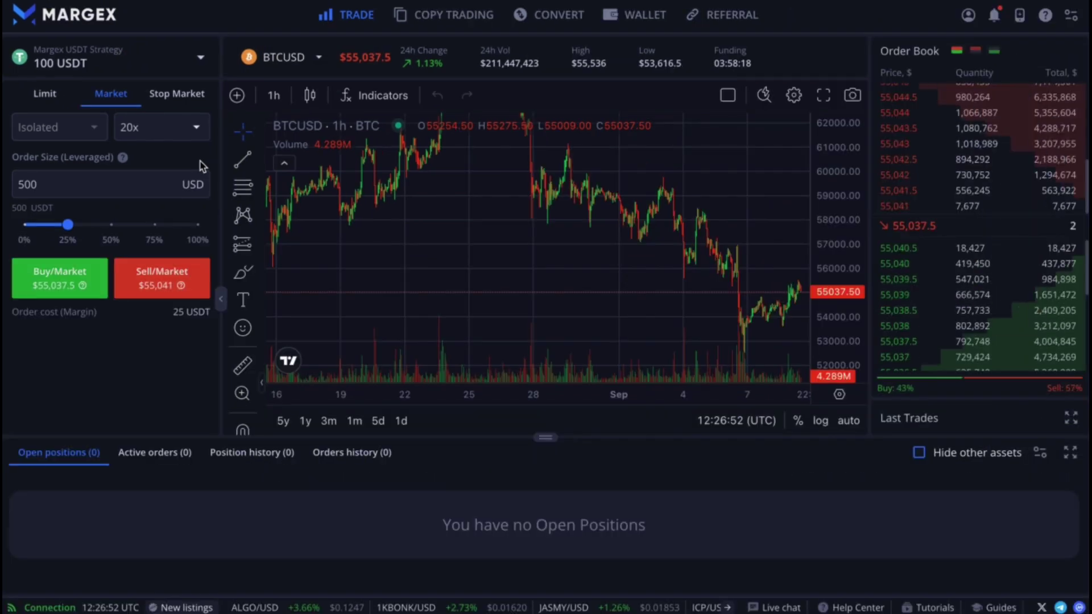
click(78, 284)
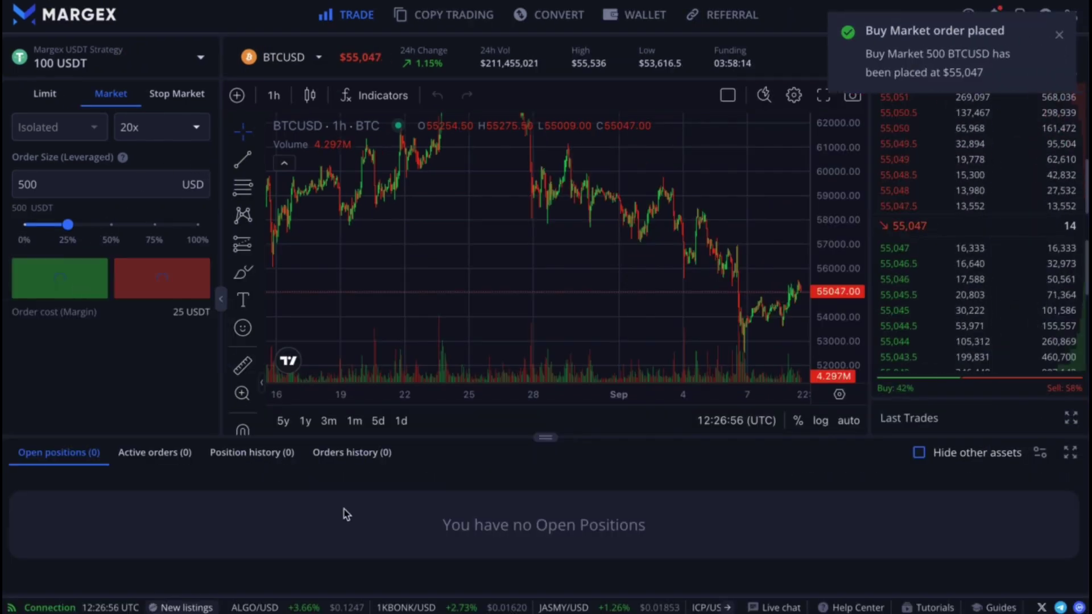